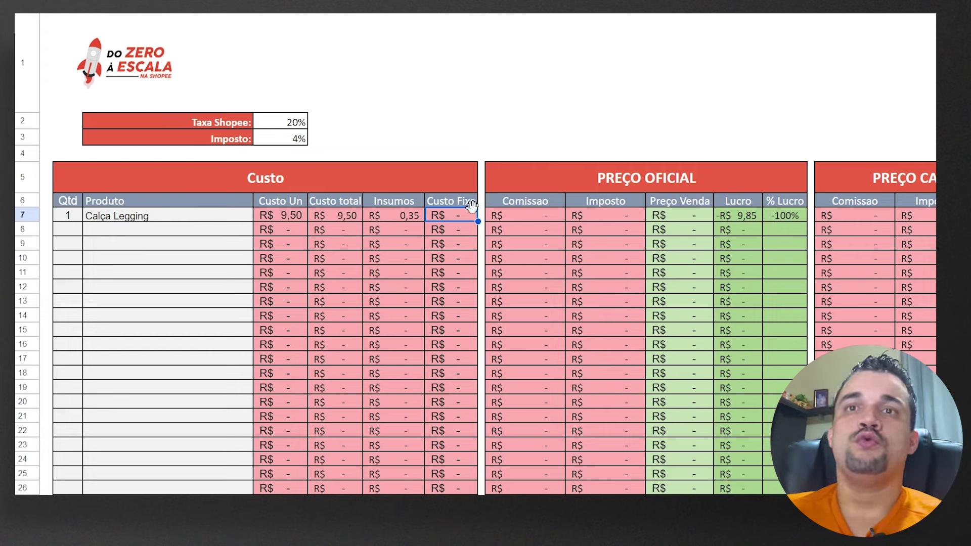
Step: Enter an official selling price of 19,90 for the single Calça Legging and check its commission and profit
{"action": "key", "text": "Right"}
{"action": "key", "text": "Right"}
{"action": "key", "text": "Right"}
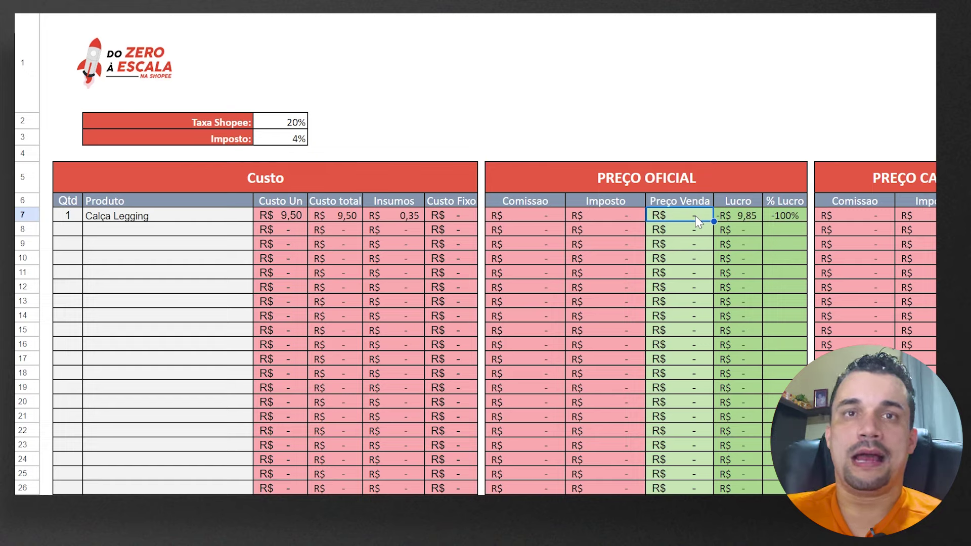
{"action": "type", "text": "19,90"}
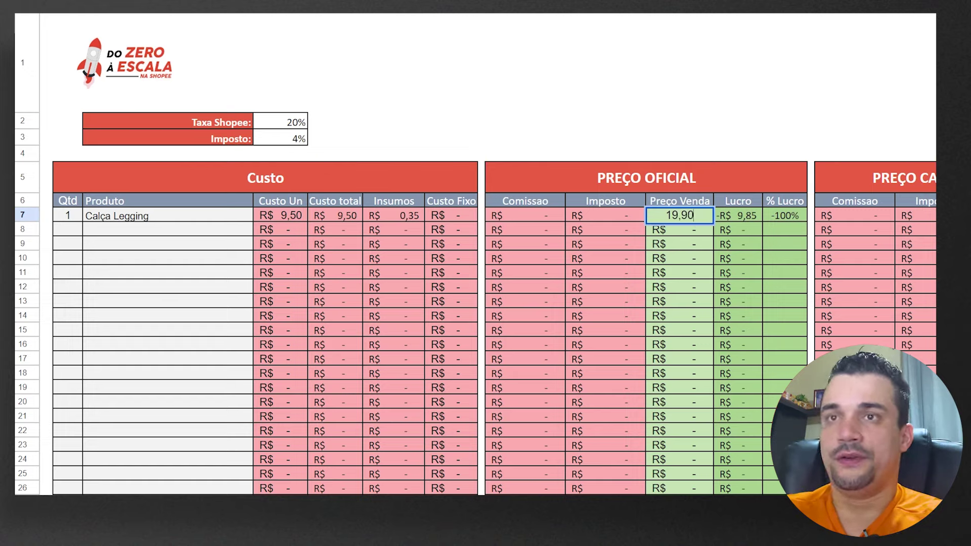
{"action": "key", "text": "Return"}
{"action": "left_click", "coordinate": [701, 218]}
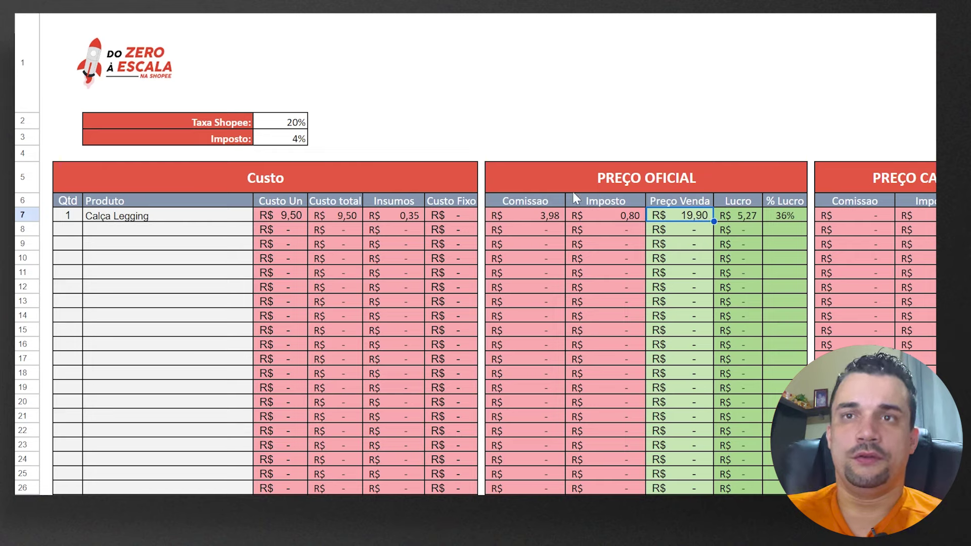
{"action": "left_click", "coordinate": [524, 217]}
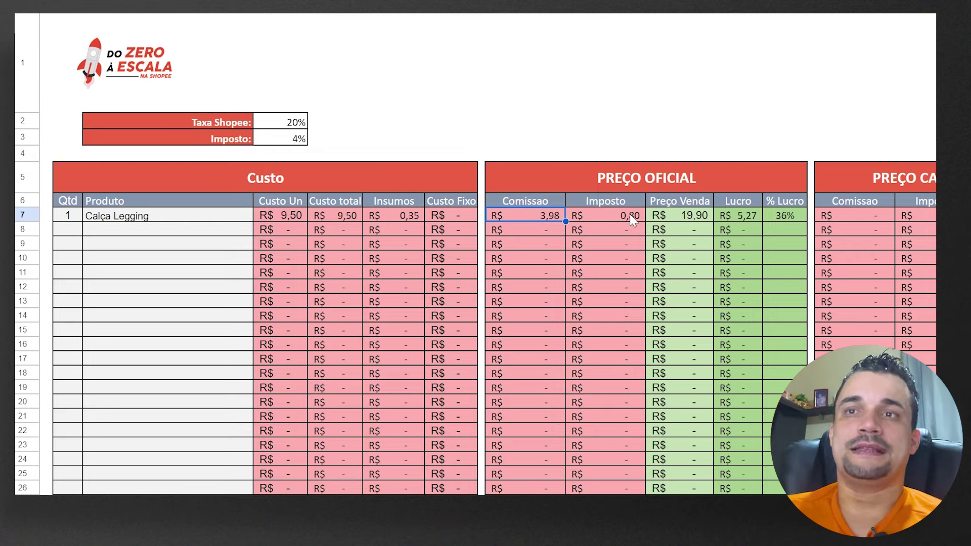
{"action": "left_click", "coordinate": [750, 217]}
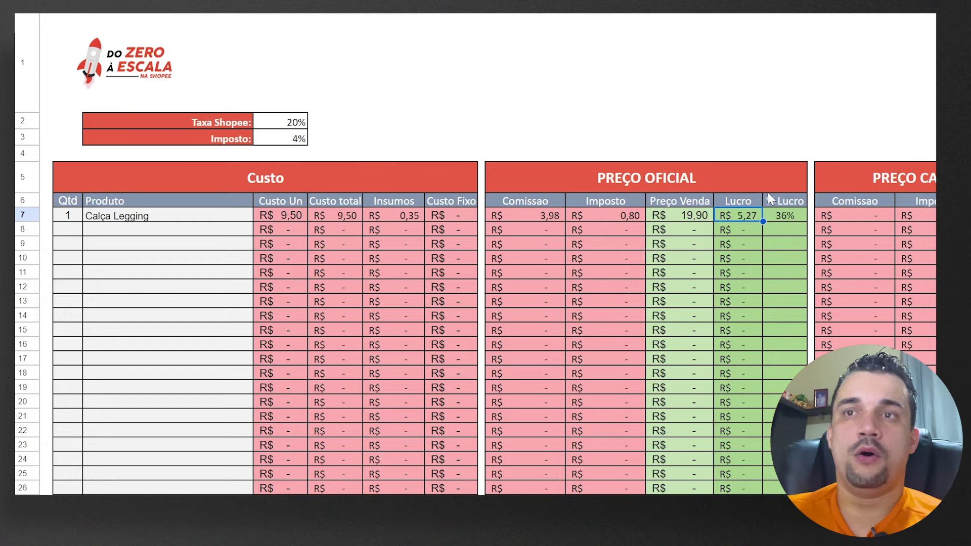
{"action": "left_click", "coordinate": [799, 219]}
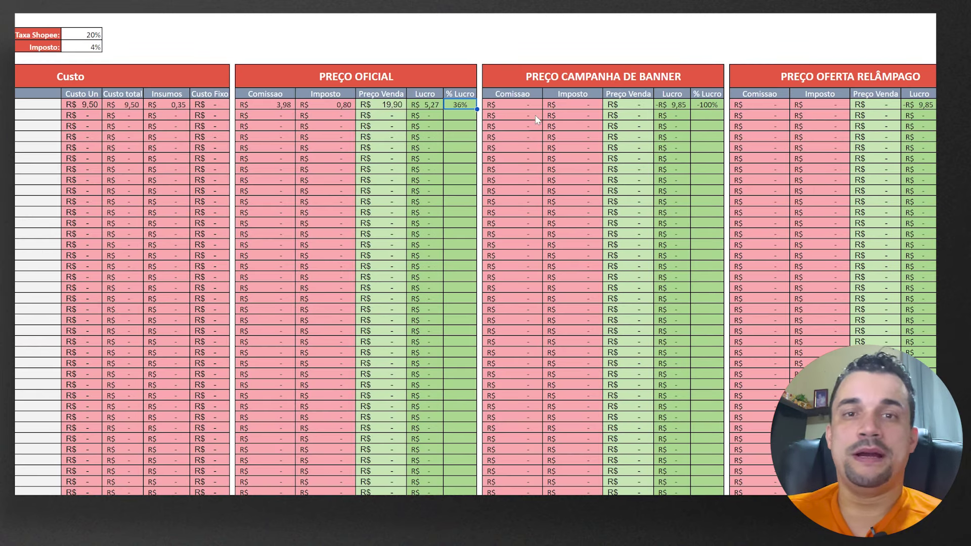
Step: Enter a banner campaign selling price of 19,50 for the Calça Legging and check its profit percentage and commission
{"action": "left_click", "coordinate": [635, 105]}
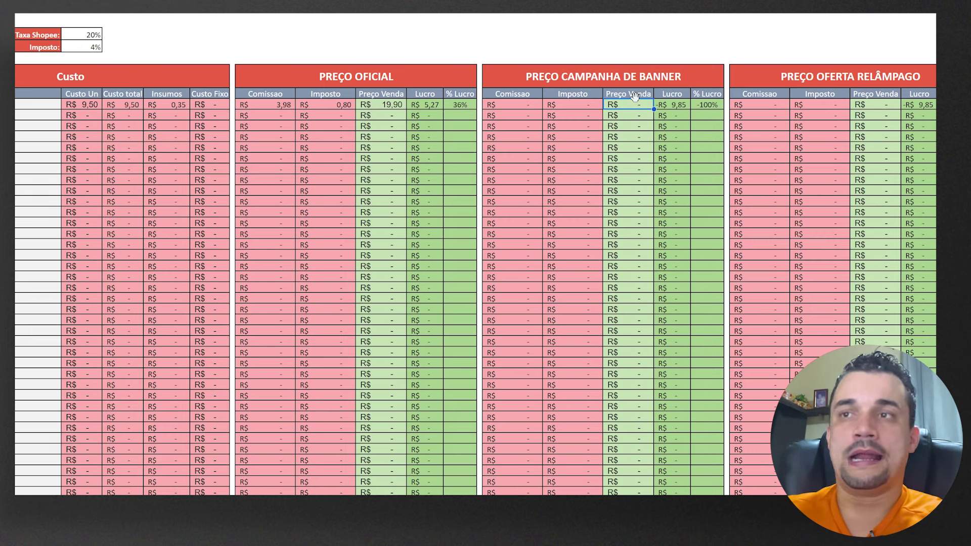
{"action": "type", "text": "19,50"}
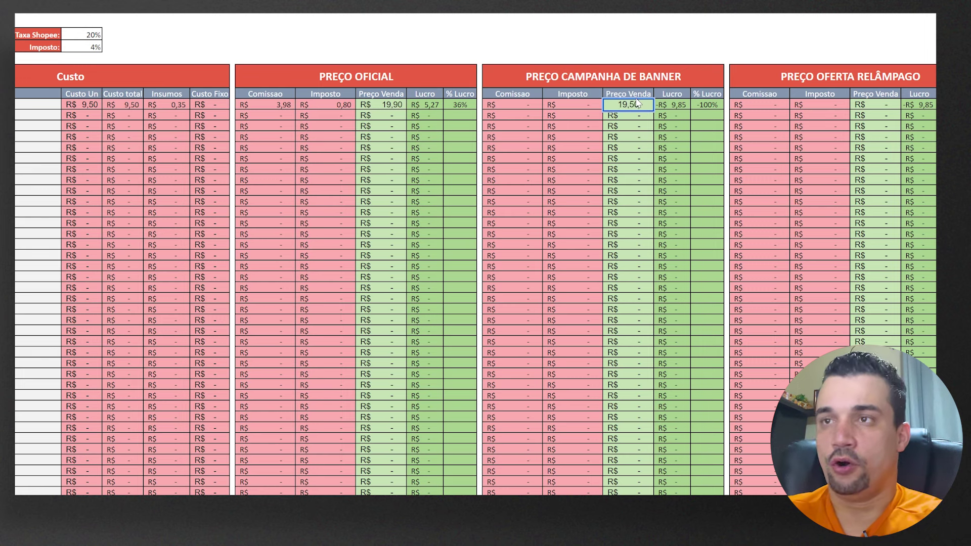
{"action": "key", "text": "Return"}
{"action": "left_click", "coordinate": [708, 104]}
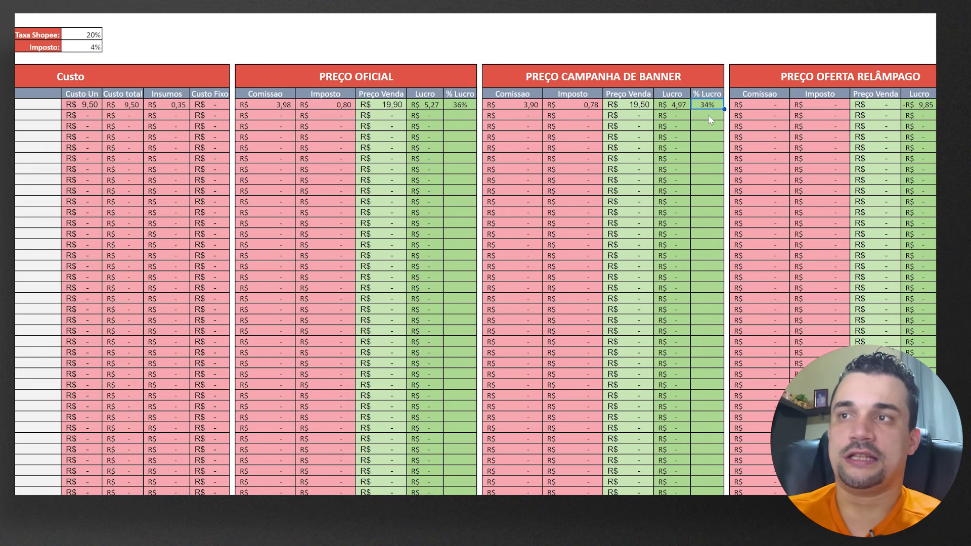
{"action": "left_click", "coordinate": [532, 105]}
Step: Enter a flash offer (Oferta Relâmpago) selling price of 19,00 for the Calça Legging and check its profit
{"action": "scroll", "coordinate": [485, 132], "scroll_direction": "right", "scroll_amount": 3}
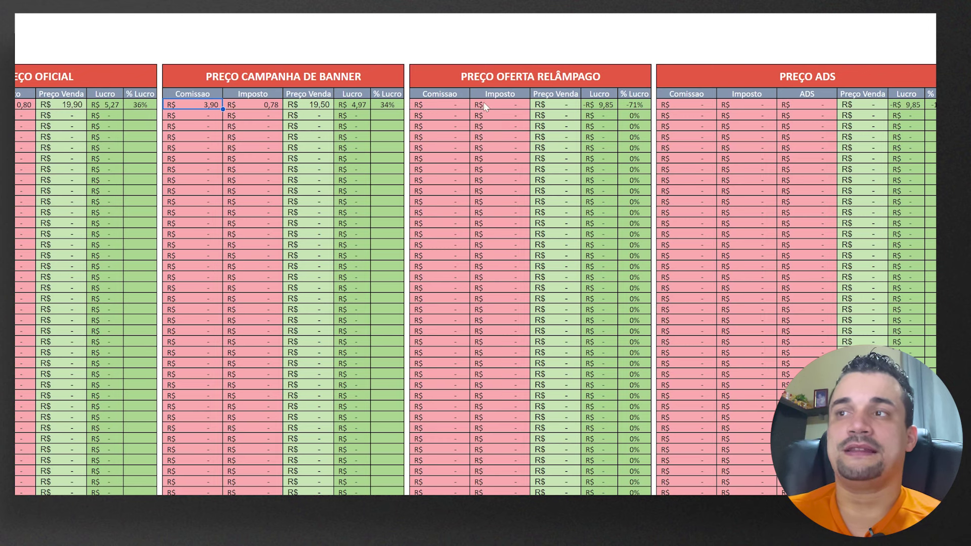
{"action": "left_click", "coordinate": [562, 105]}
{"action": "type", "text": "19"}
{"action": "key", "text": "Return"}
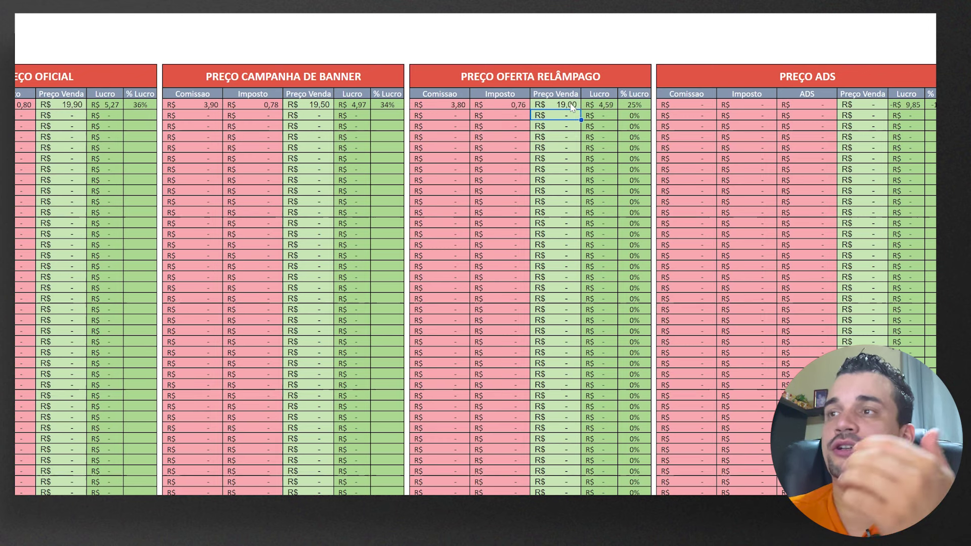
{"action": "left_click", "coordinate": [602, 105]}
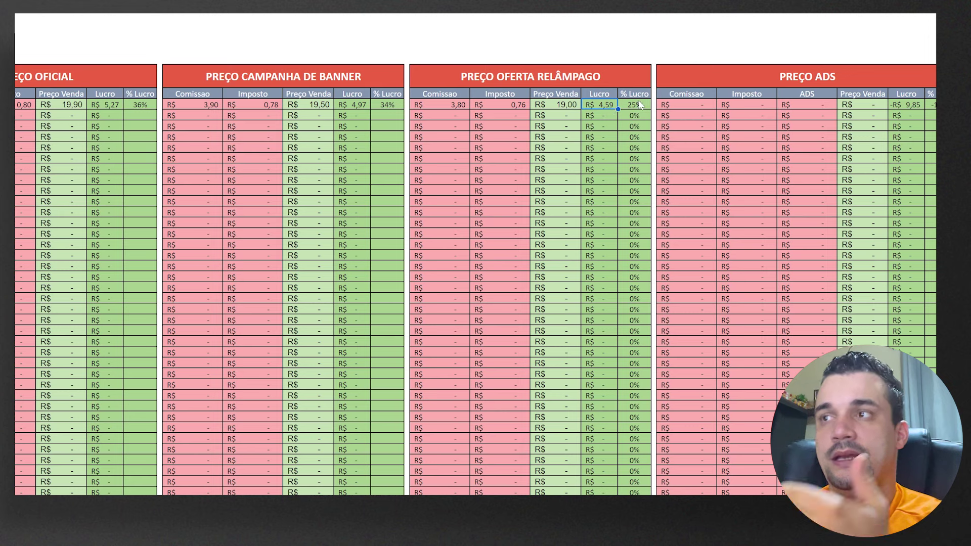
{"action": "left_click", "coordinate": [636, 104]}
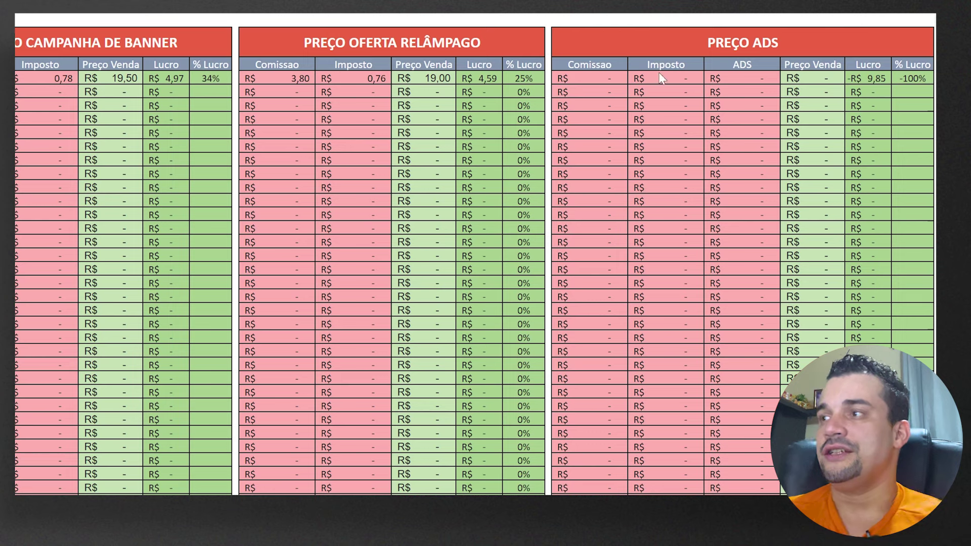
Step: Fill in the Preço ADS section for the Calça Legging with a selling price of 19,90 and an ADS cost of 1,90
{"action": "left_click", "coordinate": [826, 84]}
{"action": "type", "text": "19,90"}
{"action": "key", "text": "Return"}
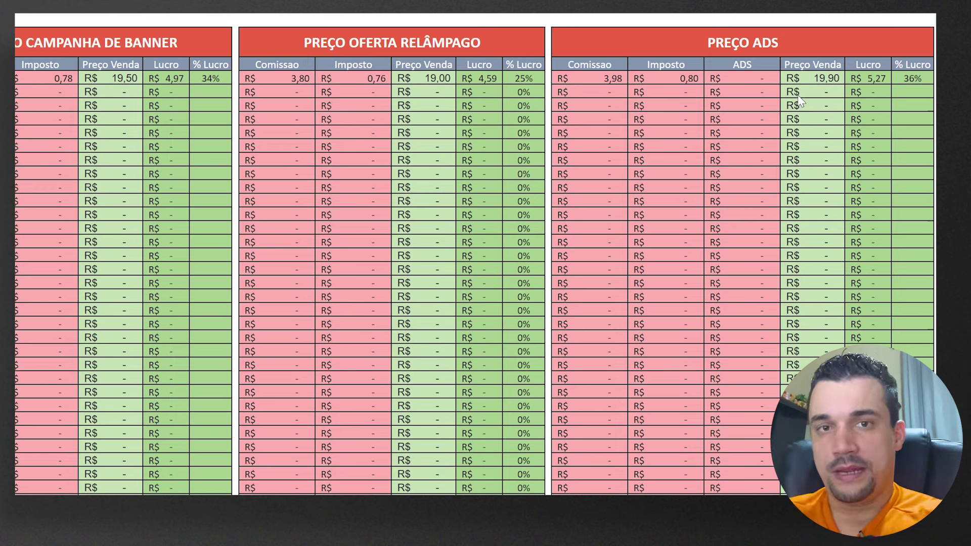
{"action": "left_click", "coordinate": [751, 81]}
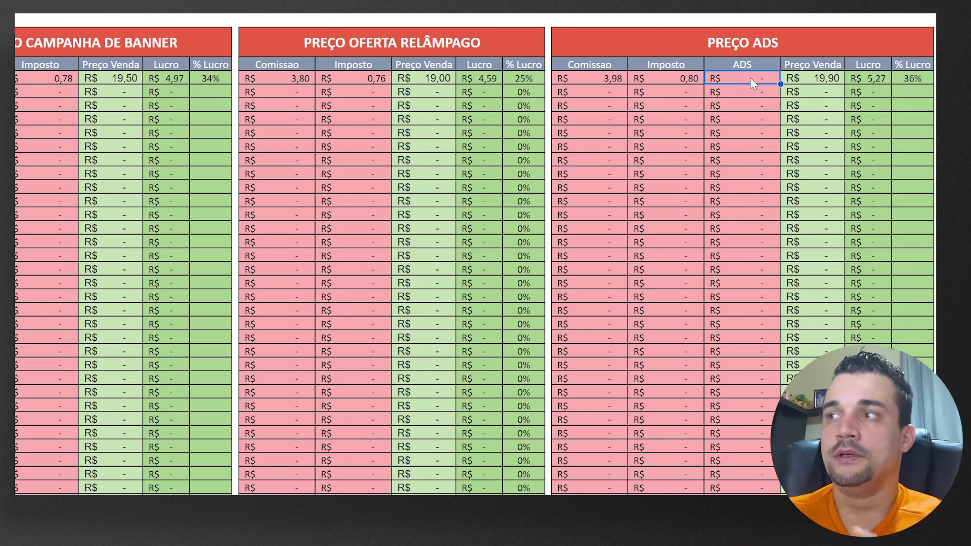
{"action": "type", "text": "1,9"}
{"action": "key", "text": "Return"}
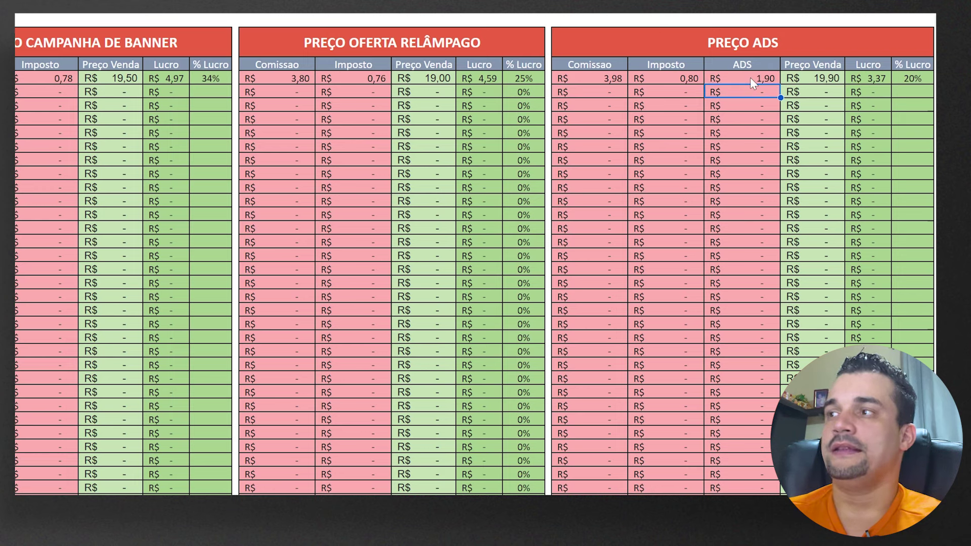
{"action": "left_click", "coordinate": [868, 78]}
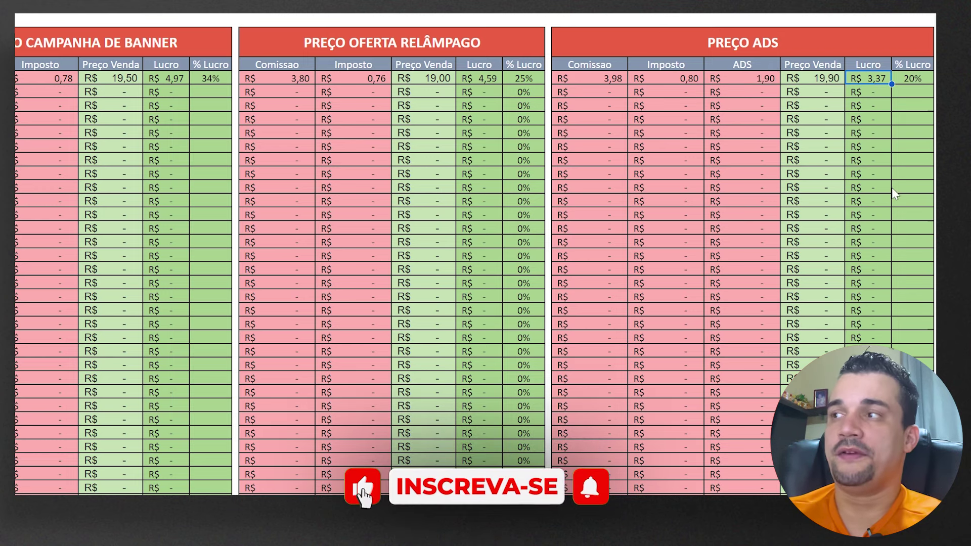
{"action": "left_click", "coordinate": [921, 79]}
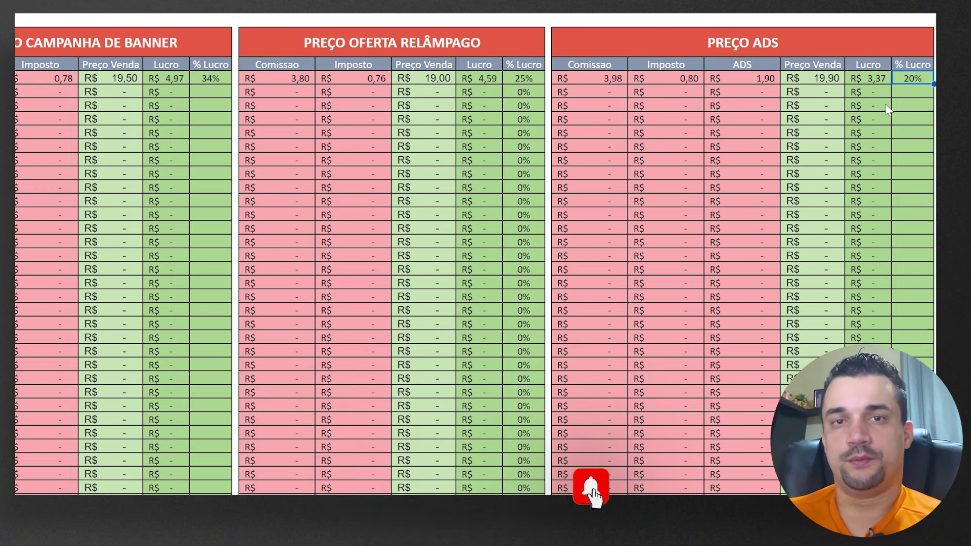
{"action": "left_click", "coordinate": [750, 82]}
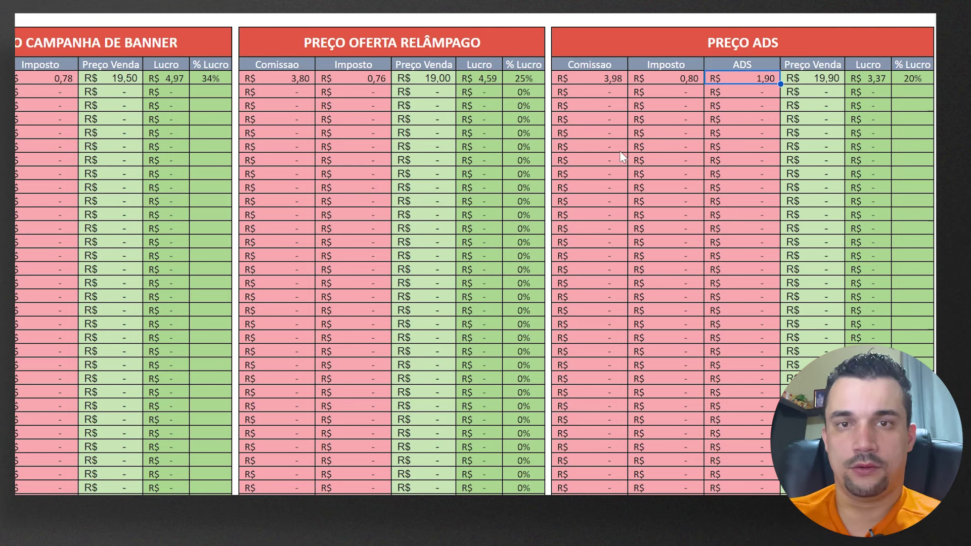
Step: Clear the Calça Legging's selling prices in the banner campaign and flash offer sections
{"action": "scroll", "coordinate": [620, 151], "scroll_direction": "down", "scroll_amount": 2}
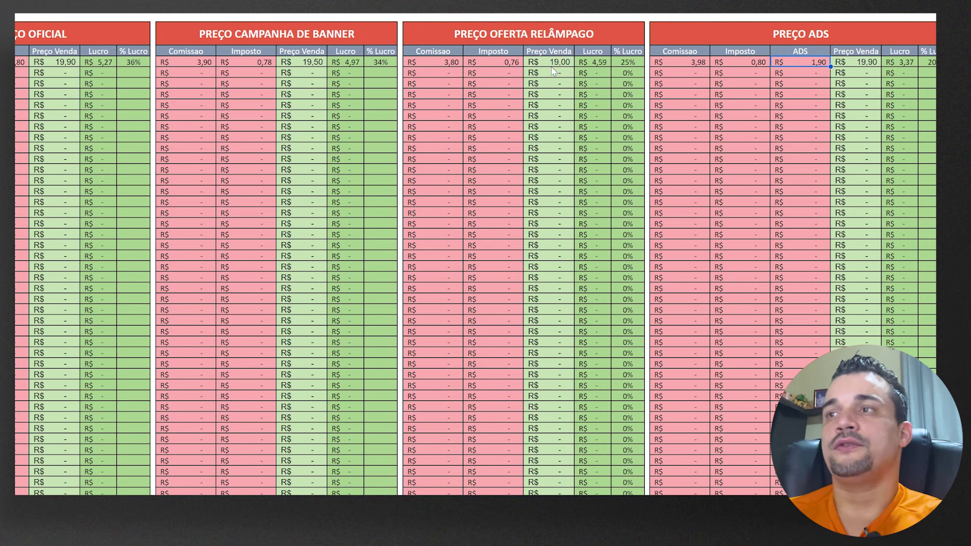
{"action": "left_click", "coordinate": [316, 63]}
{"action": "key", "text": "Delete"}
{"action": "left_click", "coordinate": [557, 63]}
{"action": "key", "text": "Delete"}
{"action": "left_click", "coordinate": [553, 127]}
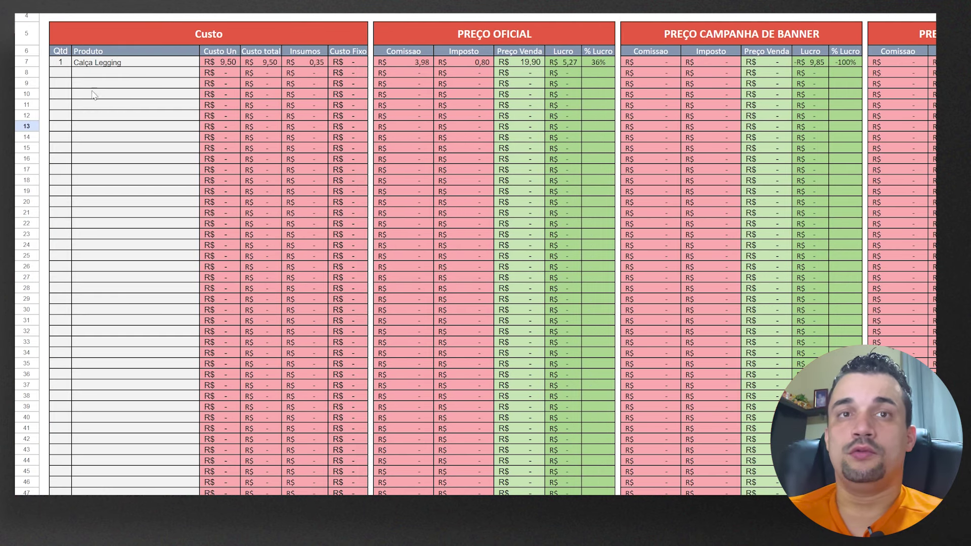
Step: Add a second product row with quantity 3, product Calça Legging and unit cost 9,50
{"action": "left_click", "coordinate": [98, 64]}
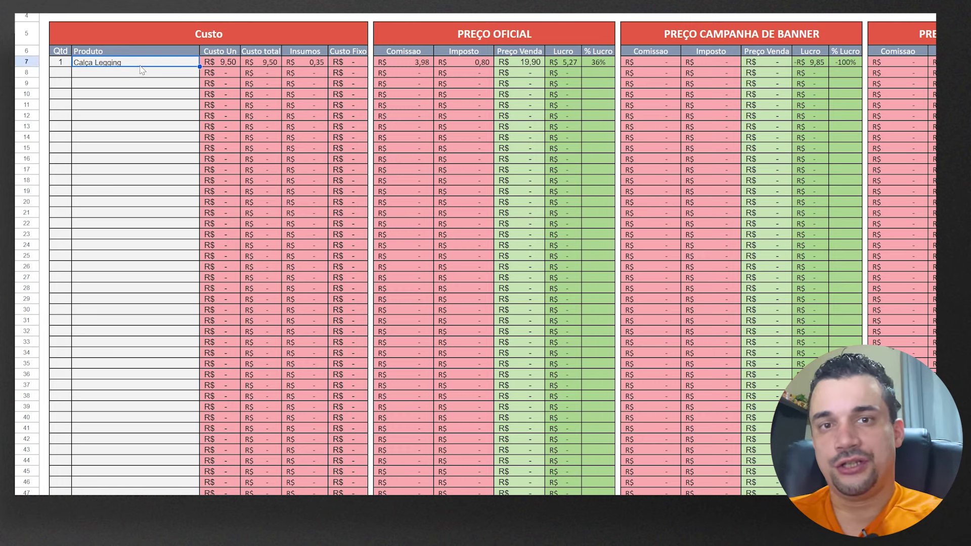
{"action": "left_click", "coordinate": [65, 75]}
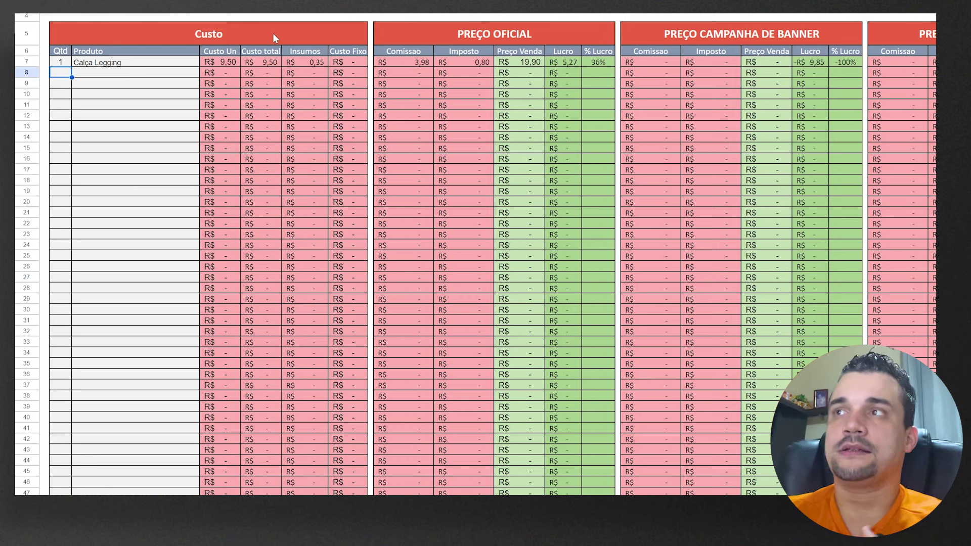
{"action": "type", "text": "3"}
{"action": "key", "text": "Tab"}
{"action": "type", "text": "cALÇA"}
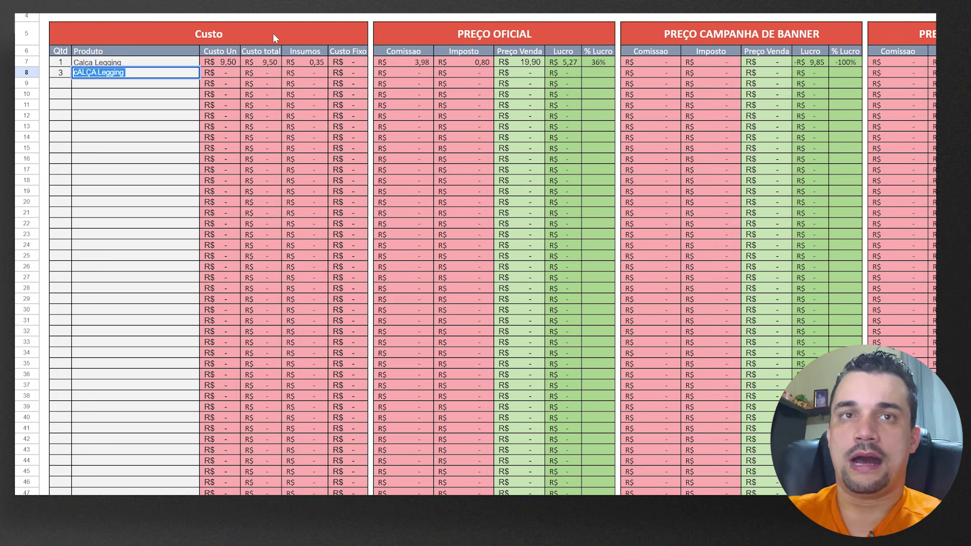
{"action": "key", "text": "Tab"}
{"action": "type", "text": "9,50"}
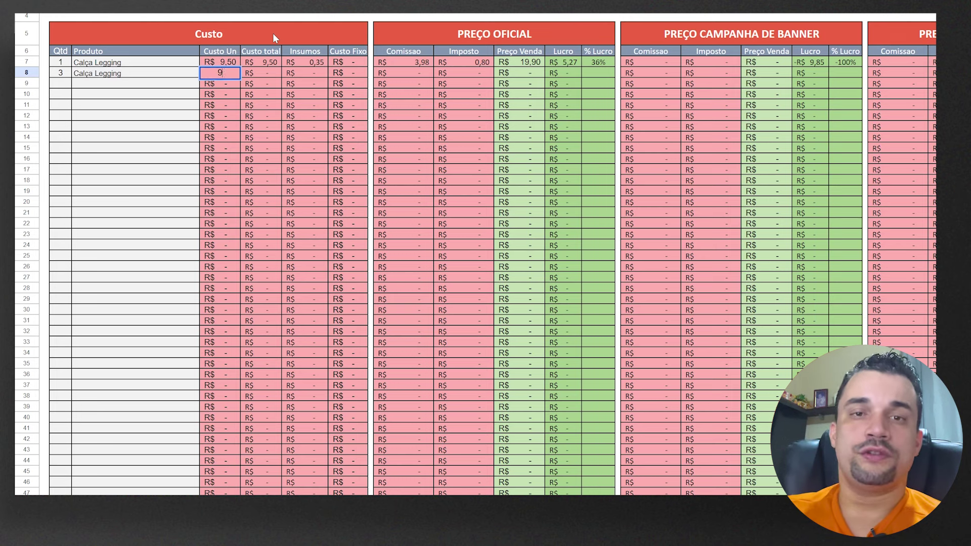
{"action": "key", "text": "Return"}
{"action": "left_click", "coordinate": [263, 82]}
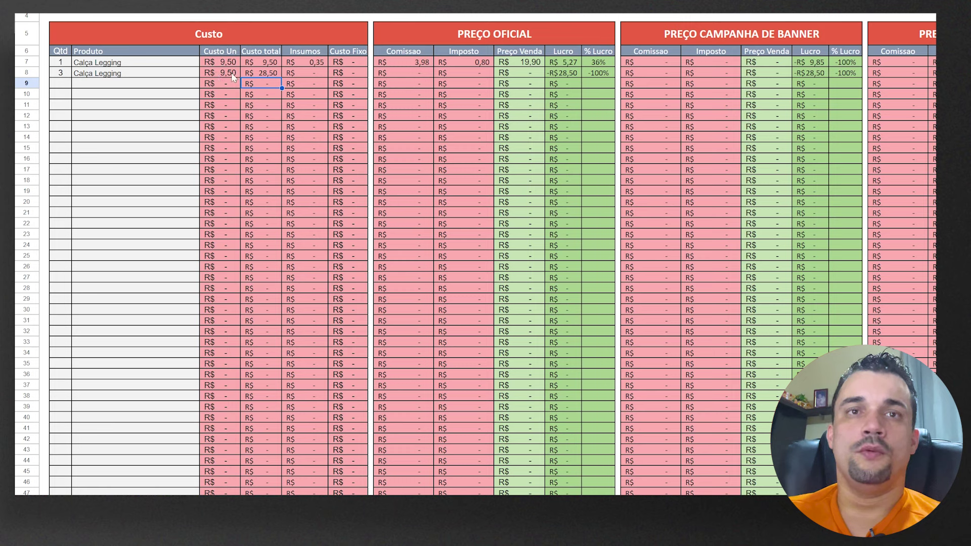
Step: Enter an official selling price of 49,90 for the three-unit Calça Legging row and check its commission, tax and profit
{"action": "left_click", "coordinate": [60, 76]}
{"action": "left_click", "coordinate": [265, 75]}
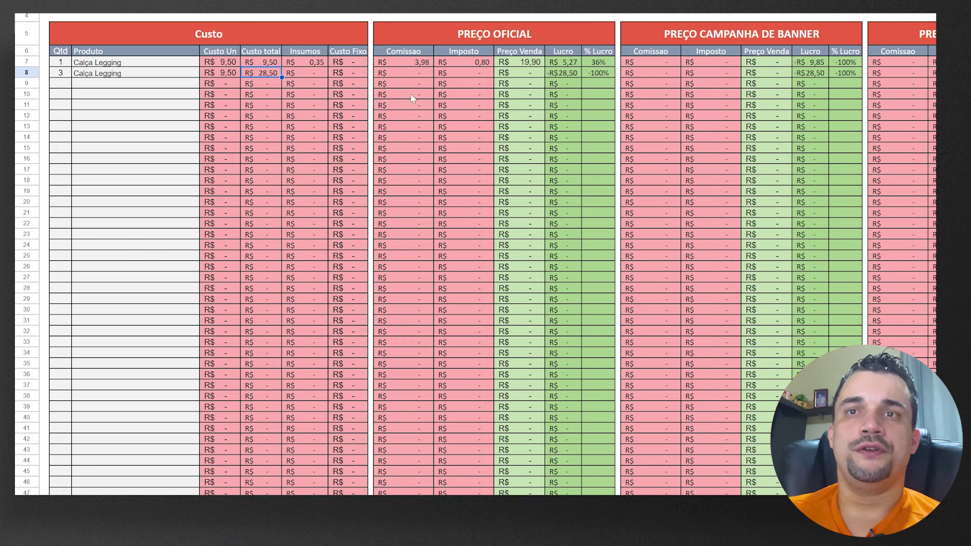
{"action": "left_click", "coordinate": [523, 74]}
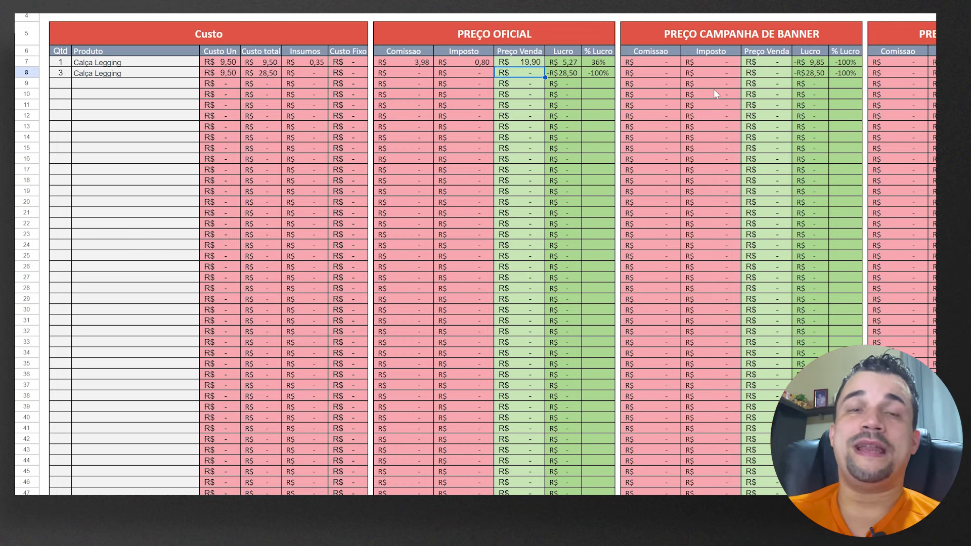
{"action": "type", "text": "493"}
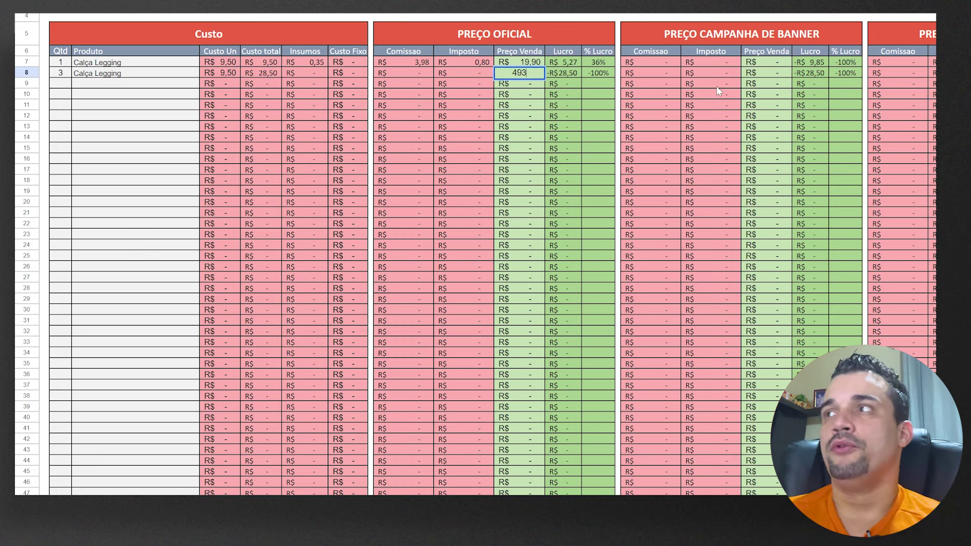
{"action": "key", "text": "Return"}
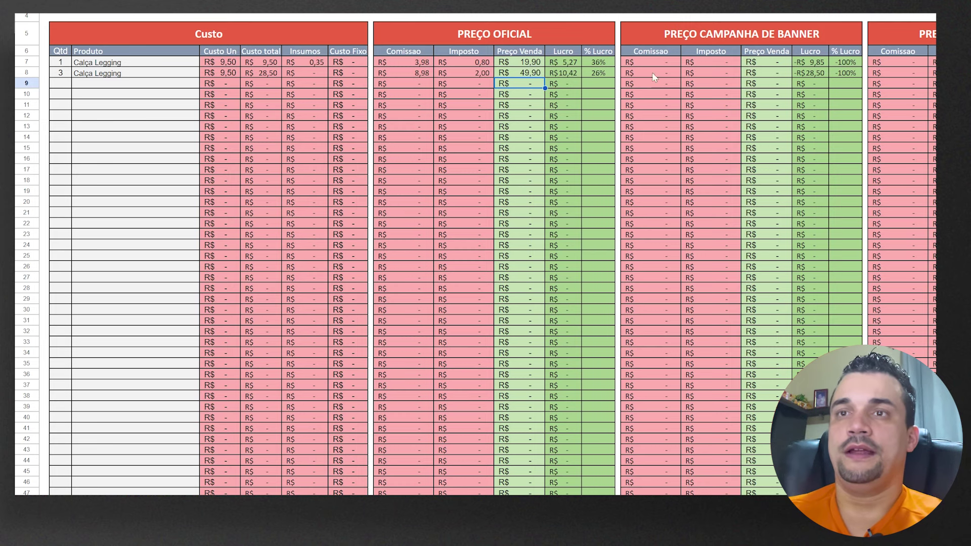
{"action": "left_click", "coordinate": [403, 74]}
{"action": "left_click", "coordinate": [468, 70]}
{"action": "left_click", "coordinate": [567, 71]}
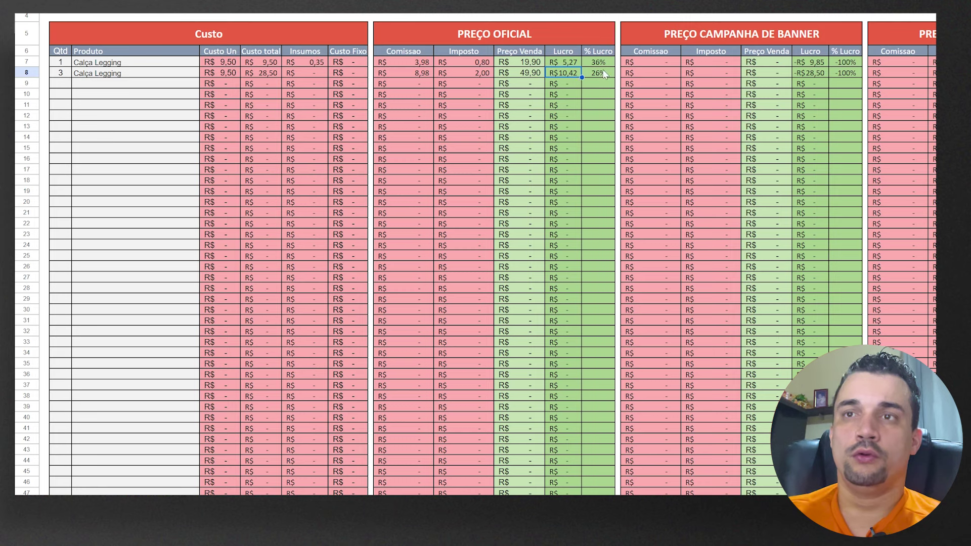
{"action": "key", "text": "Right"}
Step: Change the official selling price of the three-unit Calça Legging row to 38,90 and check its profit
{"action": "key", "text": "Left"}
{"action": "key", "text": "Left"}
{"action": "type", "text": "38,90"}
{"action": "key", "text": "Return"}
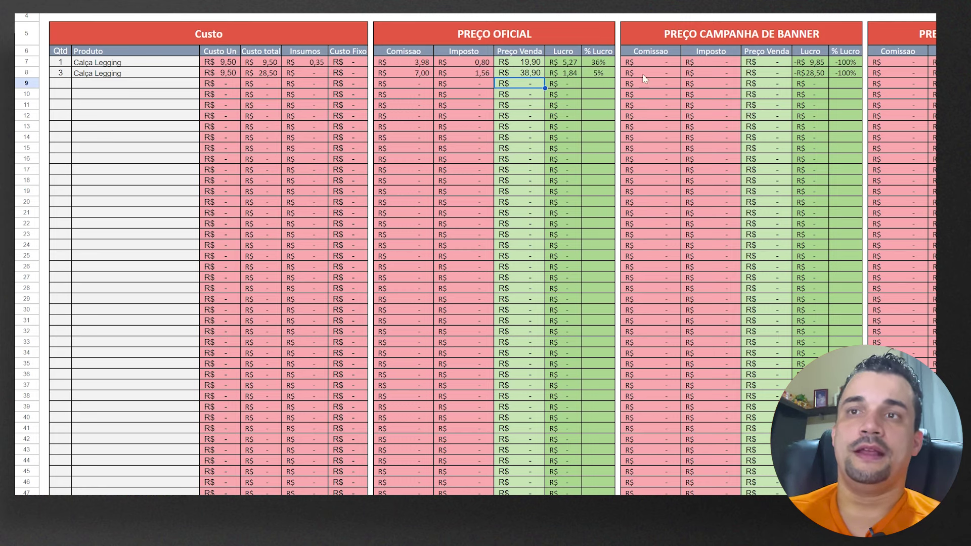
{"action": "left_click", "coordinate": [573, 71]}
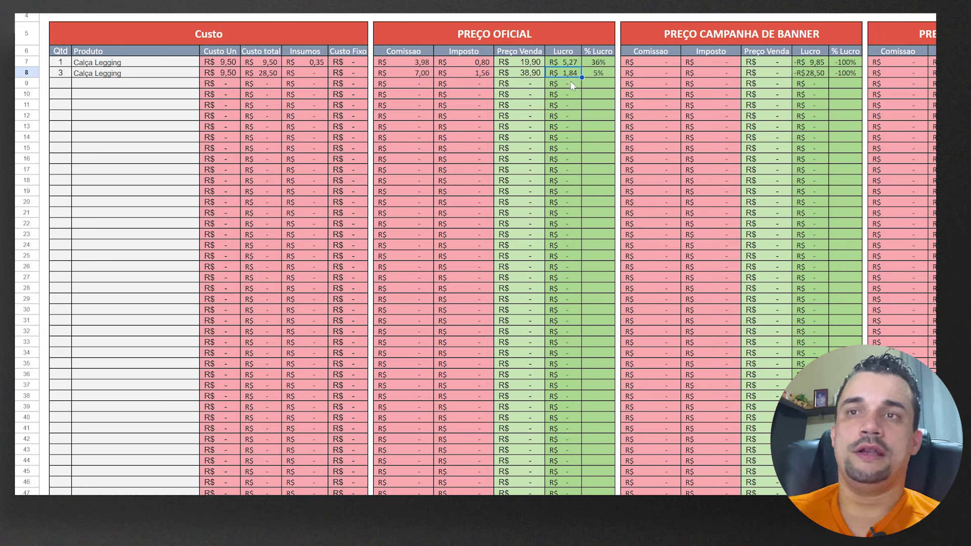
Step: Try an official selling price of 34,90 for the three-unit Calça Legging row, check its profit and percentage, and undo the change
{"action": "key", "text": "Left"}
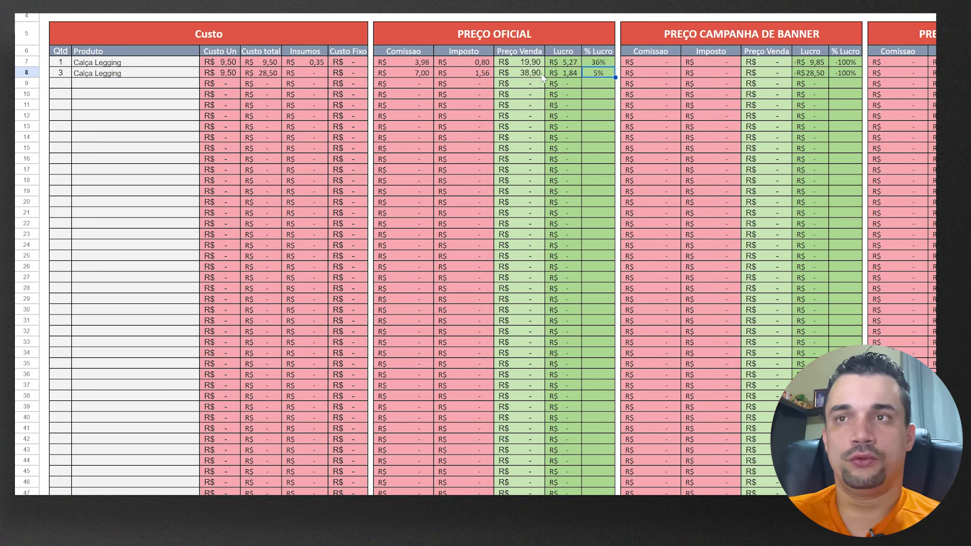
{"action": "type", "text": "34,90"}
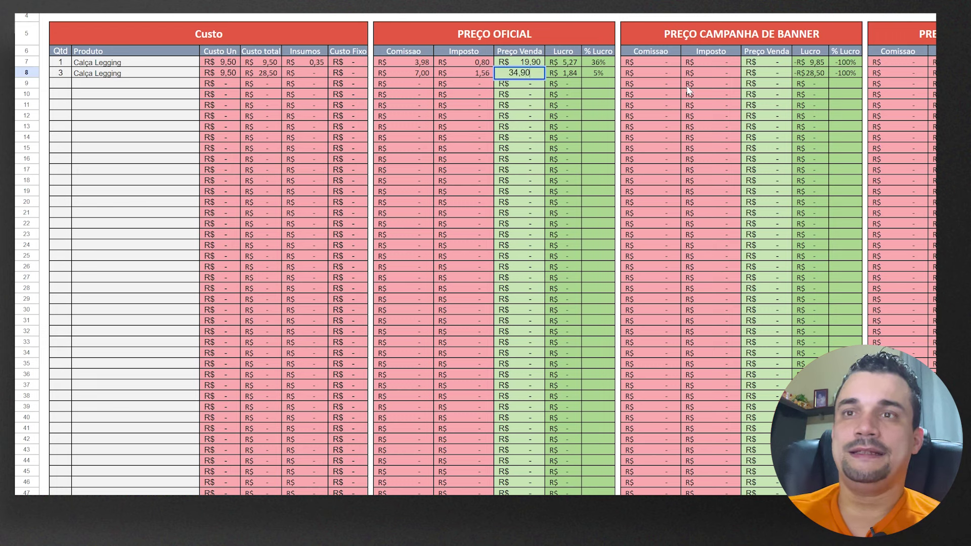
{"action": "key", "text": "Return"}
{"action": "left_click", "coordinate": [572, 76]}
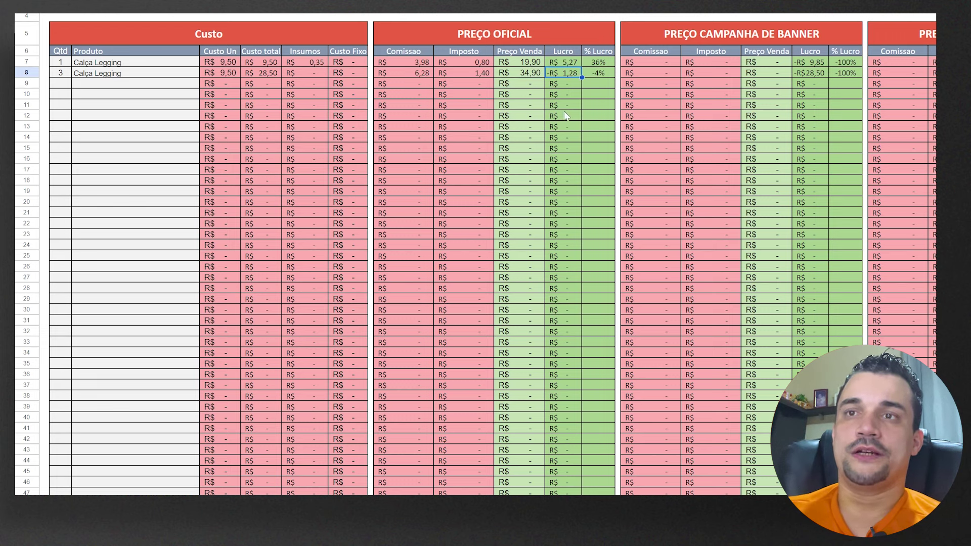
{"action": "left_click", "coordinate": [605, 73]}
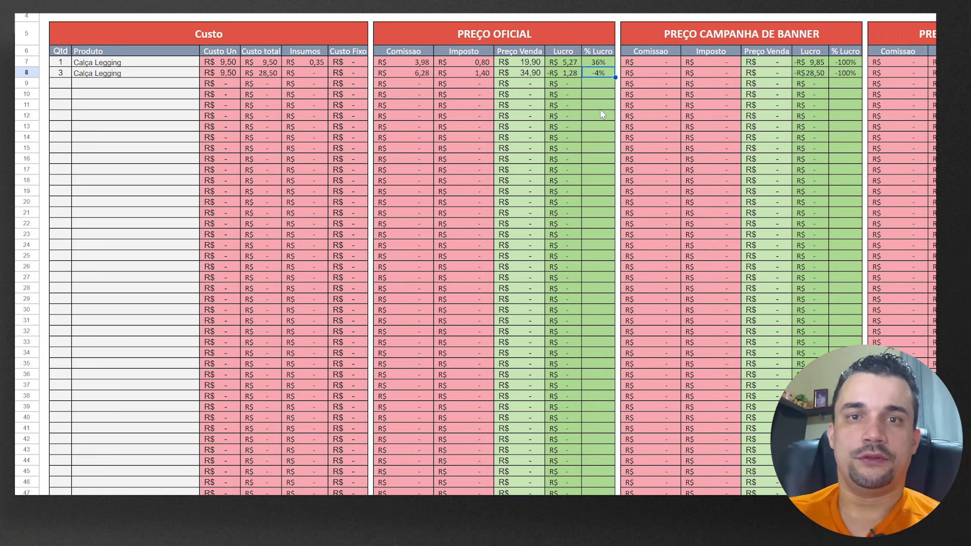
{"action": "key", "text": "ctrl+z"}
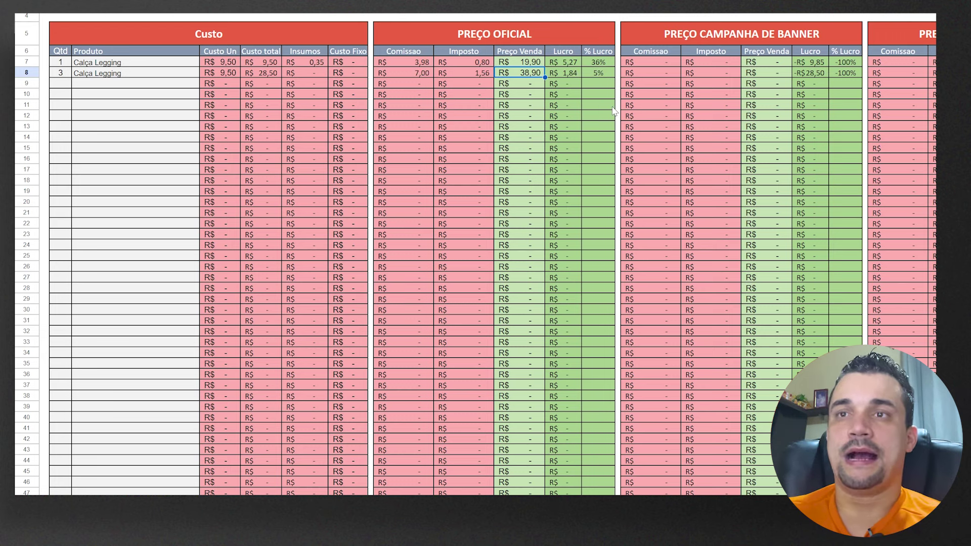
Step: Locate the single Calça Legging's ADS cost, then switch to the Shopee seller centre and review the Calça Legging Suplex Cintura Média ad statistics
{"action": "scroll", "coordinate": [207, 250], "scroll_direction": "down", "scroll_amount": 20}
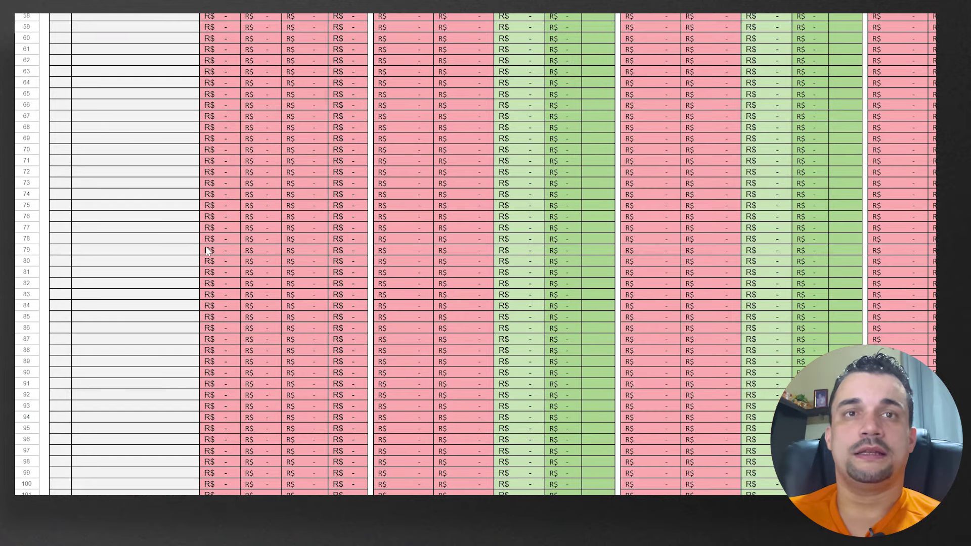
{"action": "scroll", "coordinate": [207, 250], "scroll_direction": "up", "scroll_amount": 20}
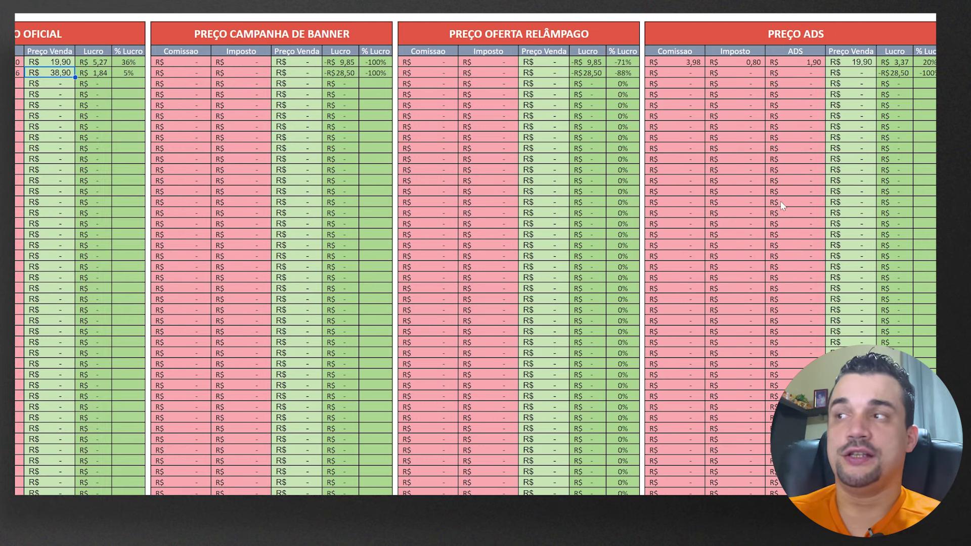
{"action": "left_click", "coordinate": [808, 60]}
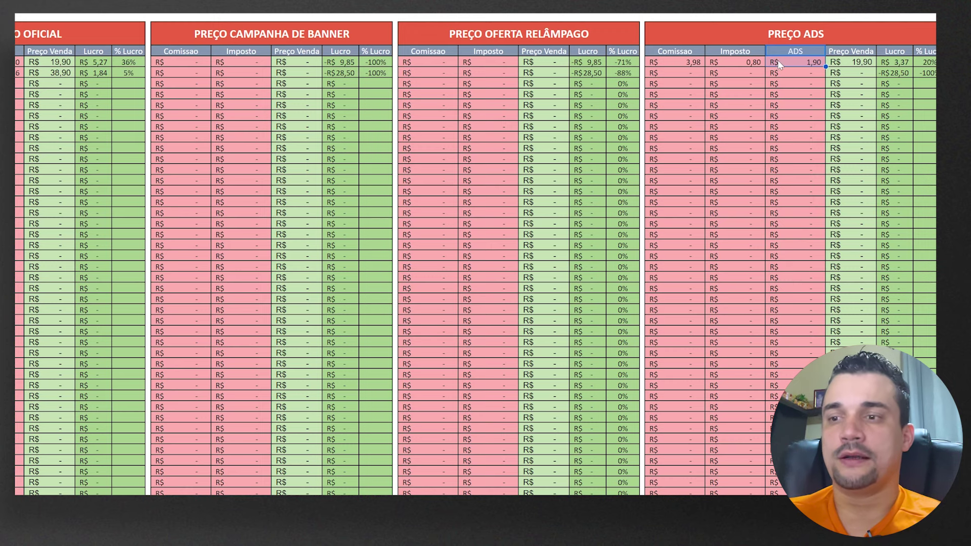
{"action": "left_click", "coordinate": [256, 483]}
{"action": "scroll", "coordinate": [289, 302], "scroll_direction": "up", "scroll_amount": 1}
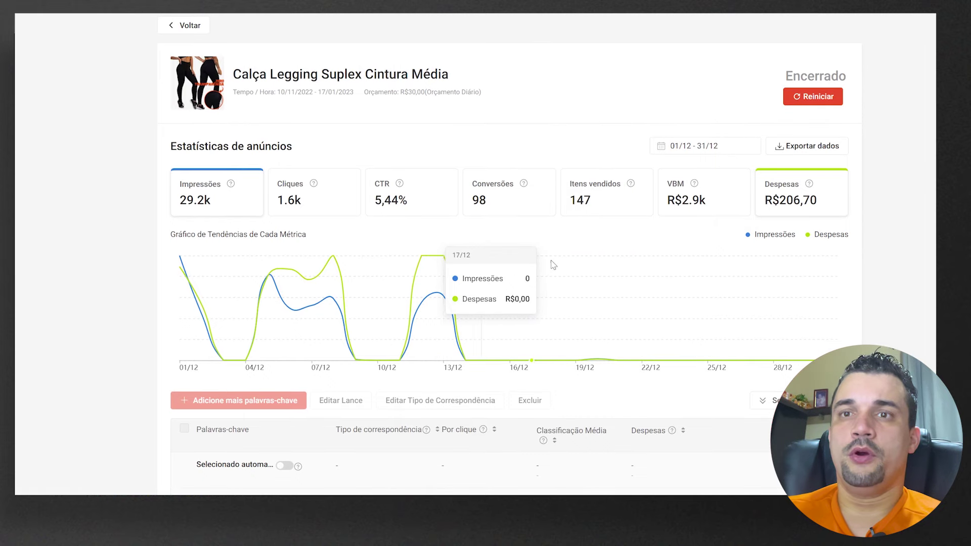
{"action": "left_click_drag", "start_coordinate": [253, 75], "coordinate": [454, 75]}
{"action": "scroll", "coordinate": [582, 303], "scroll_direction": "down", "scroll_amount": 3}
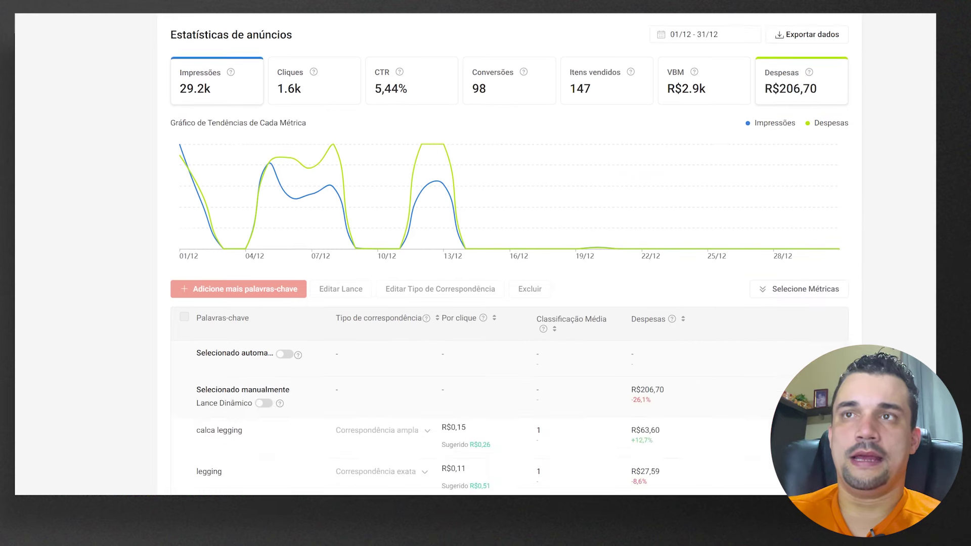
Step: Add the Custo por Conversão metric to the keyword table and select the cost per conversion of the manually selected keywords
{"action": "left_click", "coordinate": [820, 293]}
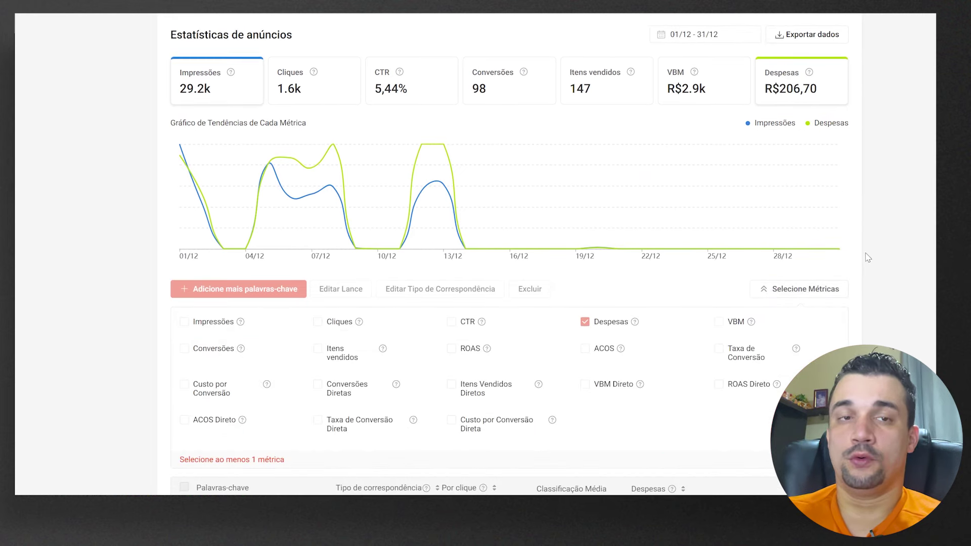
{"action": "left_click", "coordinate": [184, 385]}
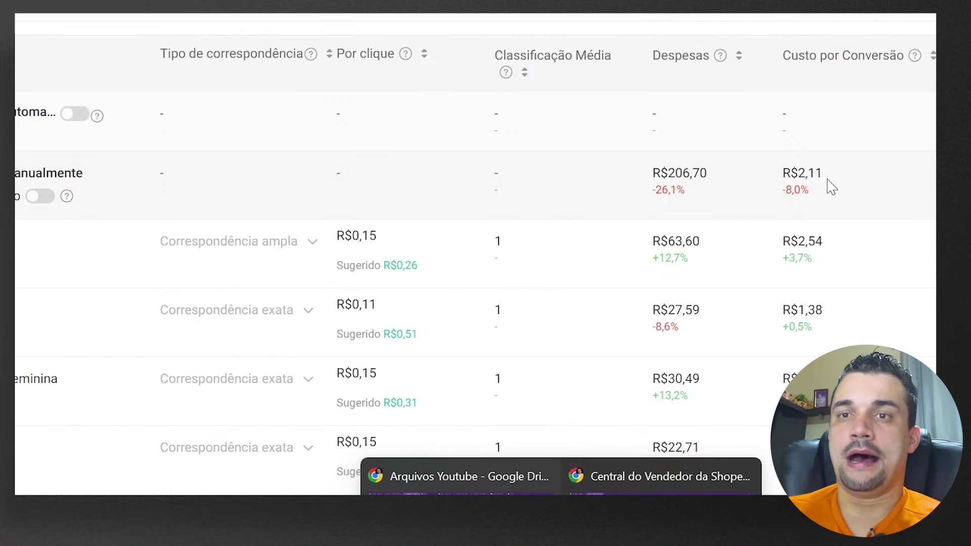
{"action": "left_click_drag", "start_coordinate": [824, 173], "coordinate": [798, 173]}
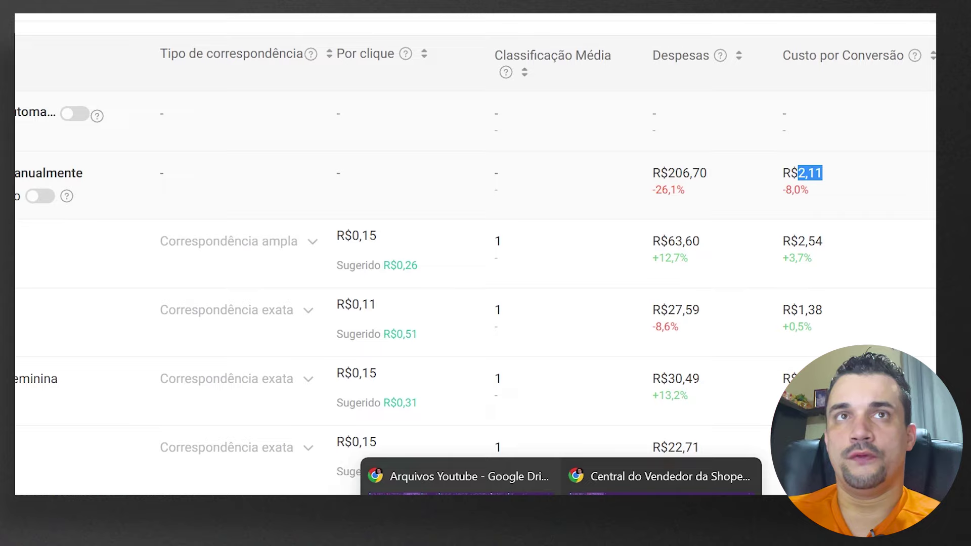
Step: Switch back to the pricing spreadsheet and set the single Calça Legging's ADS cost to 2,11
{"action": "left_click", "coordinate": [456, 476]}
{"action": "double_click", "coordinate": [709, 100]}
{"action": "key", "text": "shift+Home"}
{"action": "type", "text": "2,11"}
{"action": "key", "text": "Return"}
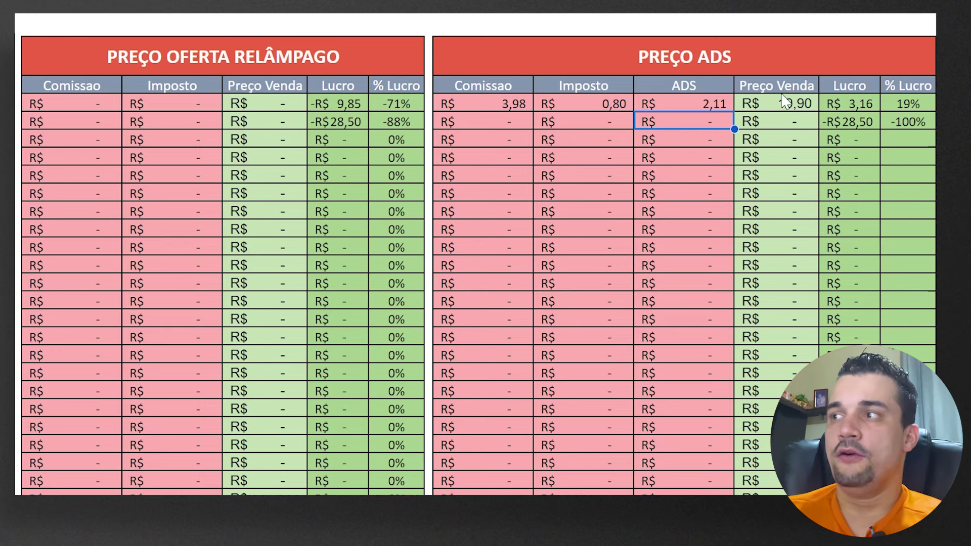
Step: Check the single Calça Legging's selling price, commission, tax, ADS cost, profit and profit percentage in the ads section
{"action": "left_click", "coordinate": [800, 111]}
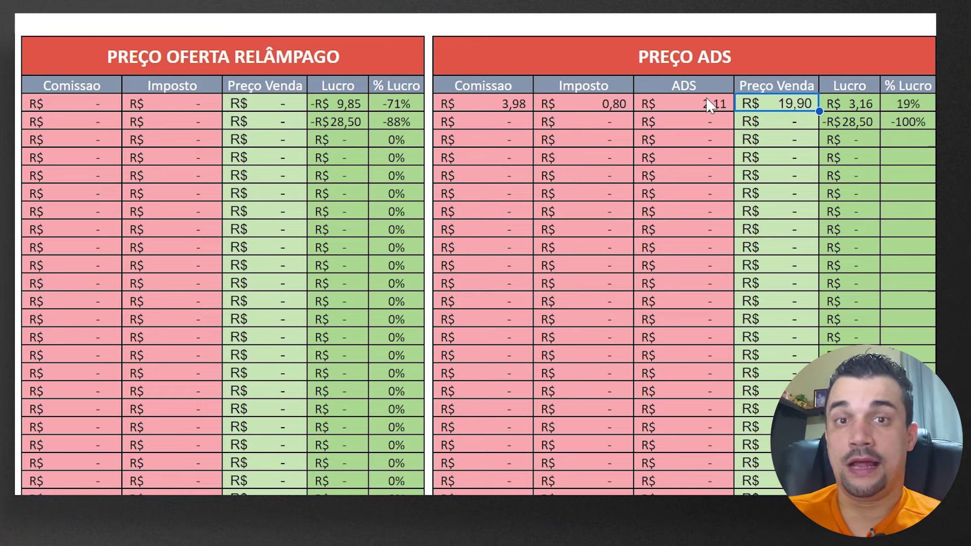
{"action": "left_click", "coordinate": [502, 101]}
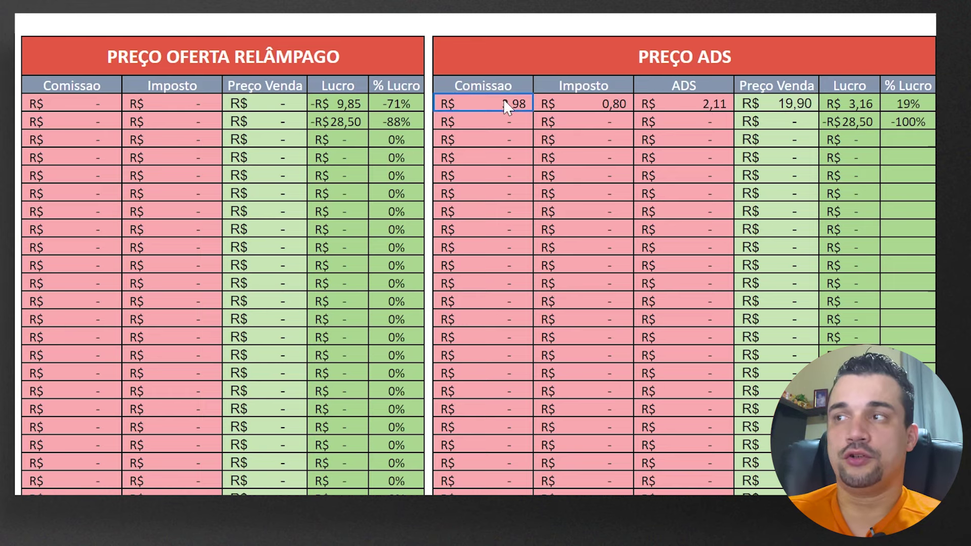
{"action": "left_click", "coordinate": [622, 105]}
{"action": "left_click", "coordinate": [716, 104]}
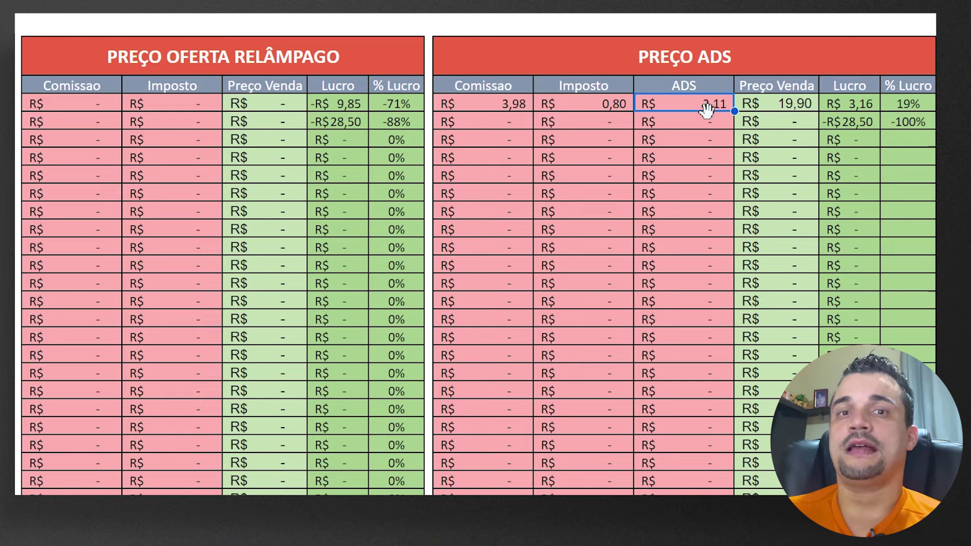
{"action": "key", "text": "Right"}
{"action": "key", "text": "Right"}
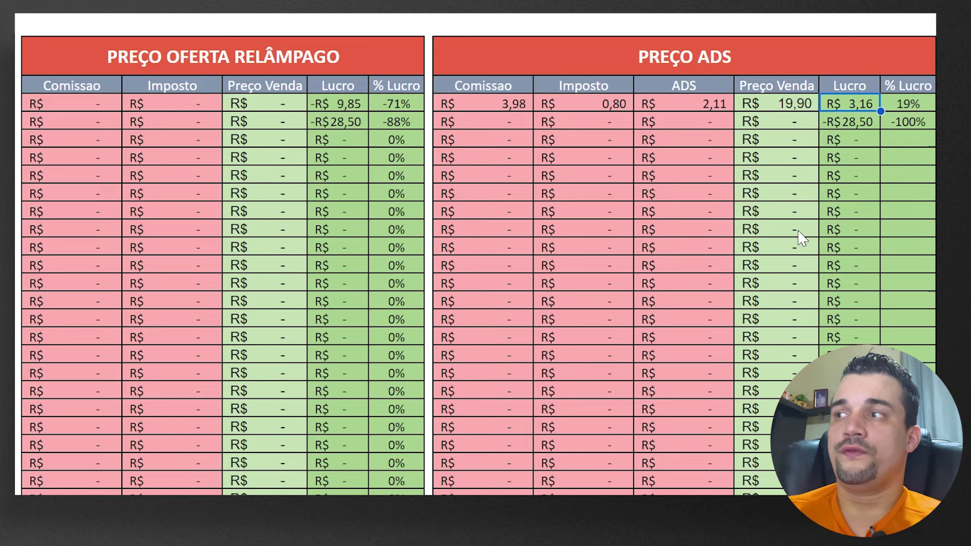
{"action": "left_click", "coordinate": [914, 105]}
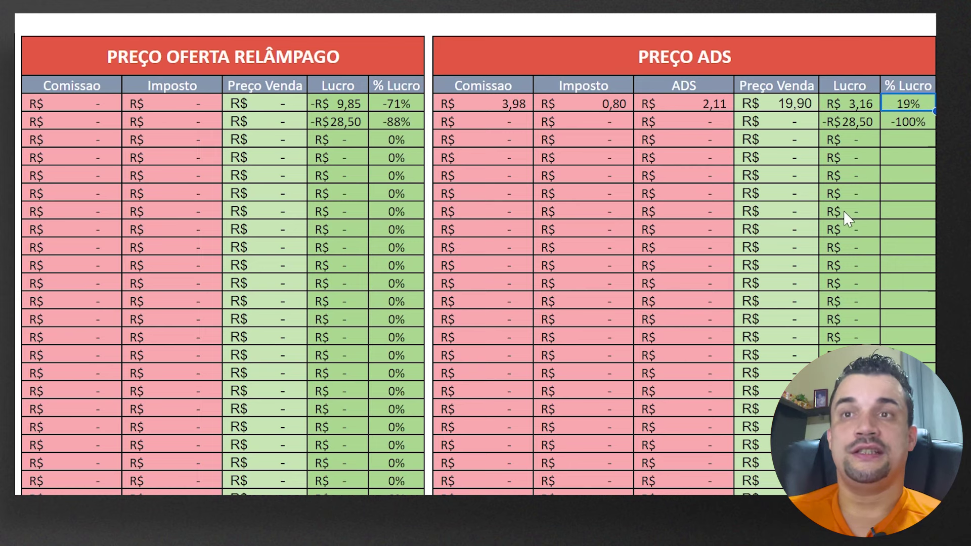
{"action": "mouse_move", "coordinate": [453, 501]}
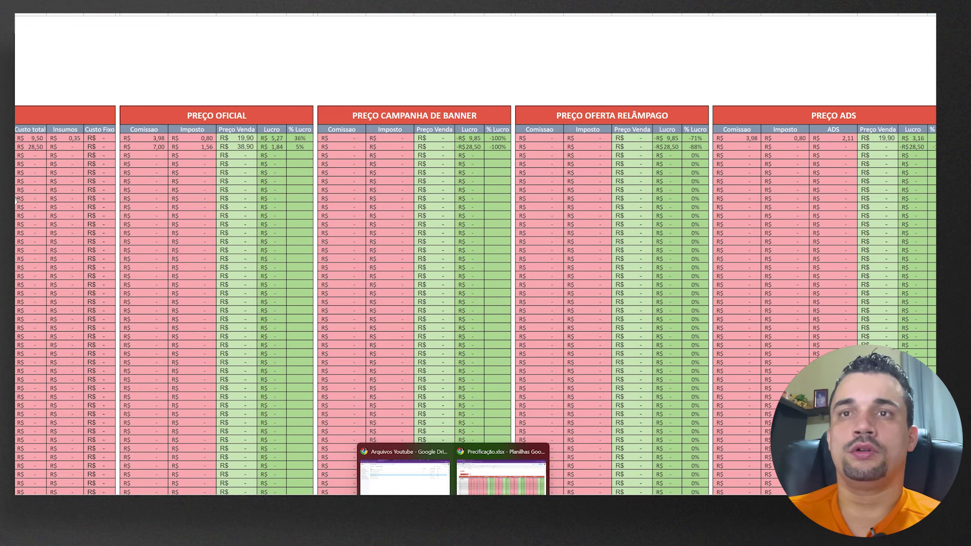
{"action": "scroll", "coordinate": [83, 301], "scroll_direction": "down", "scroll_amount": 3}
{"action": "scroll", "coordinate": [83, 301], "scroll_direction": "up", "scroll_amount": 3}
{"action": "left_click", "coordinate": [405, 470]}
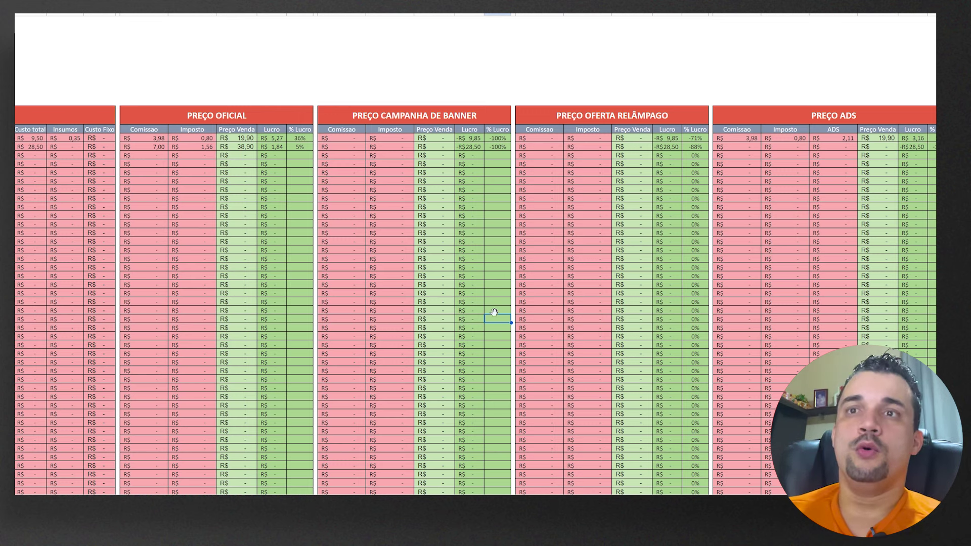
Step: Set the single Calça Legging's official selling price to 14,90 and check its profit percentage
{"action": "left_click", "coordinate": [278, 140]}
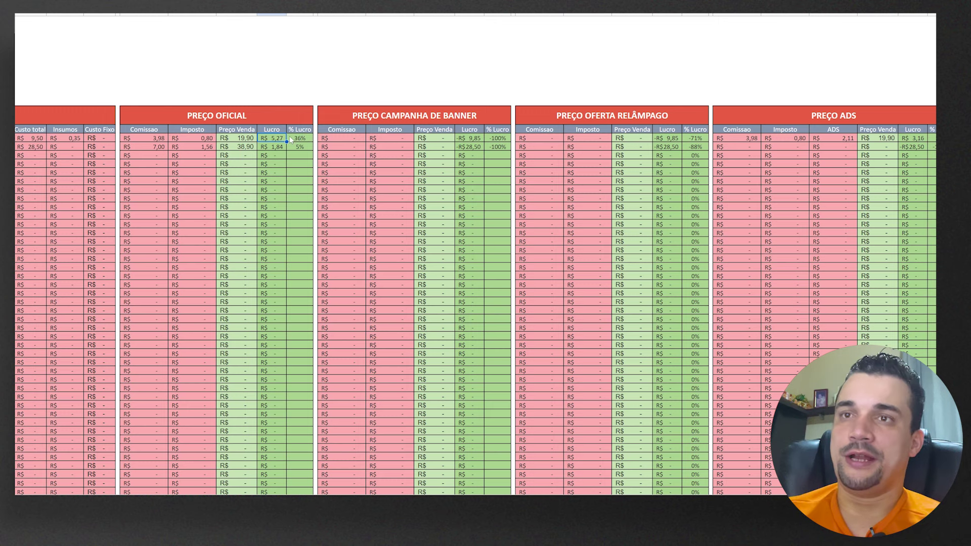
{"action": "left_click", "coordinate": [239, 142]}
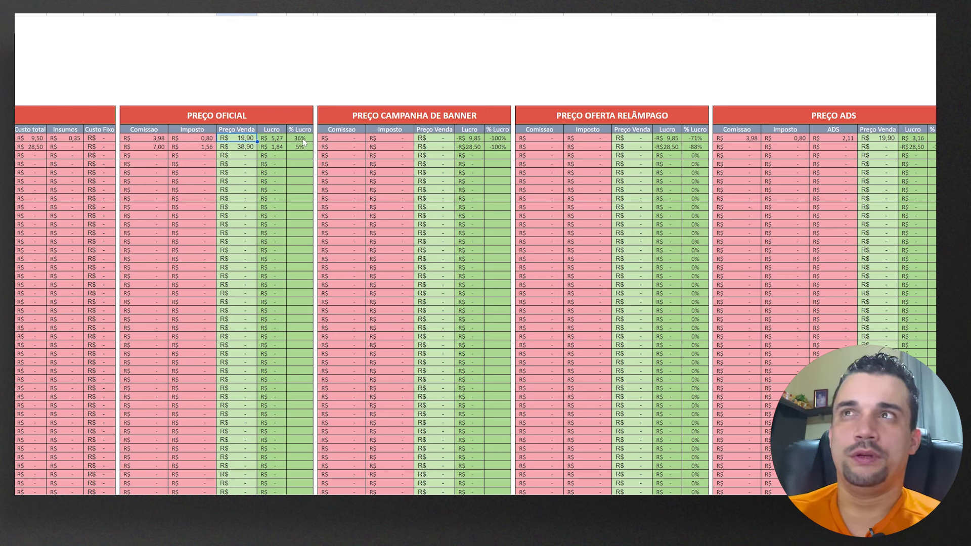
{"action": "double_click", "coordinate": [245, 138]}
{"action": "left_click_drag", "start_coordinate": [245, 138], "coordinate": [229, 138]}
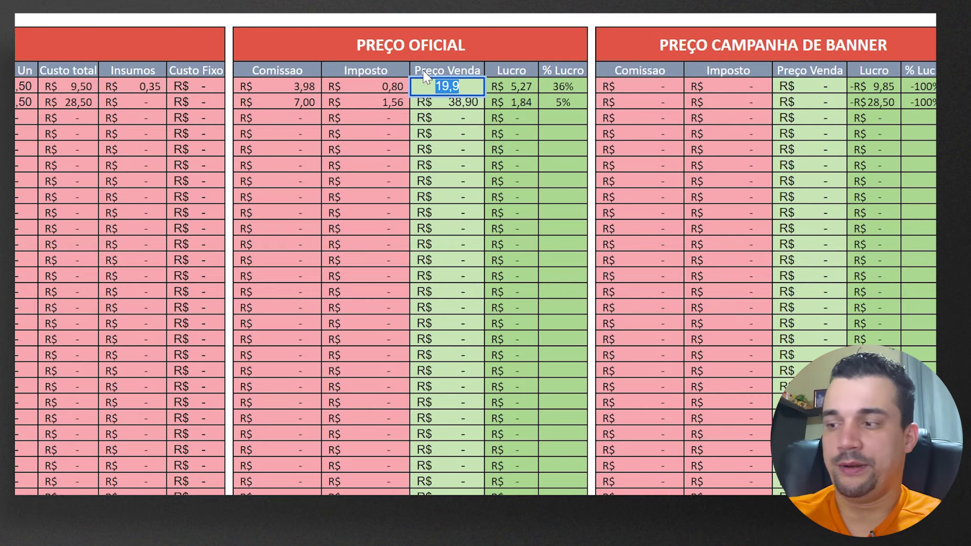
{"action": "type", "text": "14,90"}
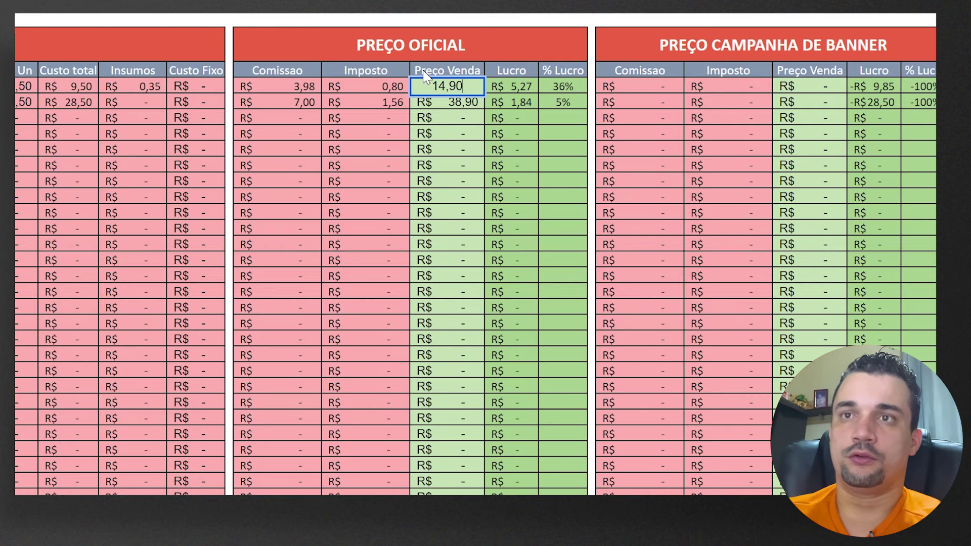
{"action": "key", "text": "Return"}
{"action": "left_click", "coordinate": [577, 87]}
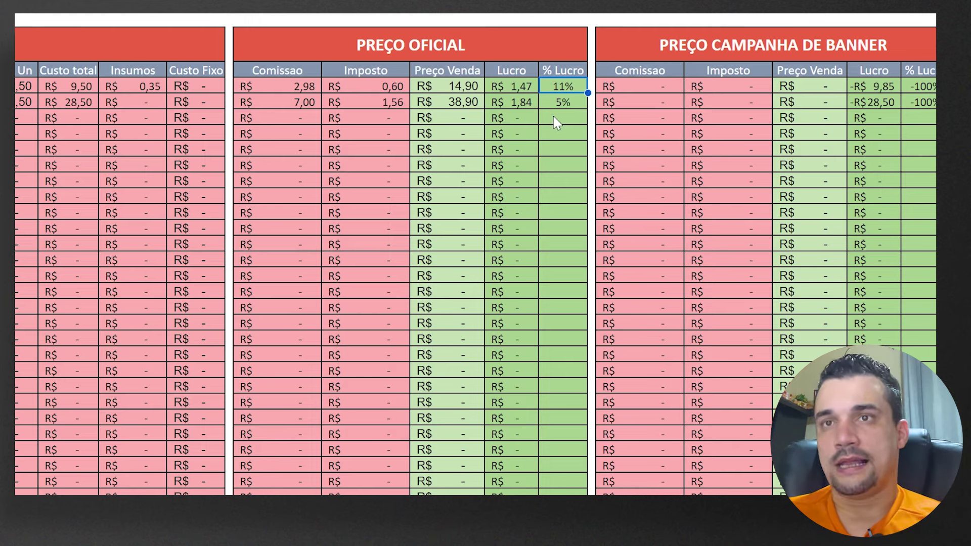
Step: Examine the single Calça Legging's official selling price and the formula behind its total cost
{"action": "left_click", "coordinate": [67, 91]}
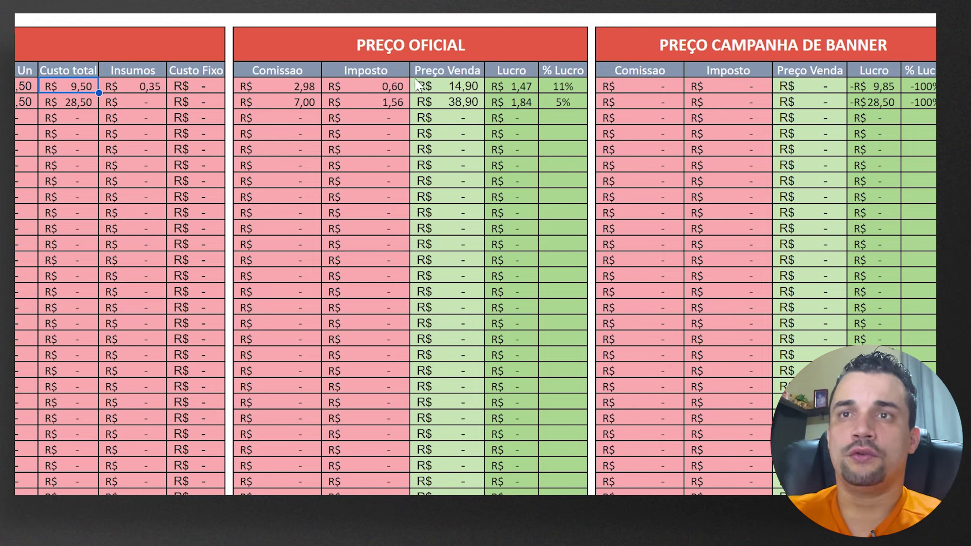
{"action": "left_click", "coordinate": [460, 90]}
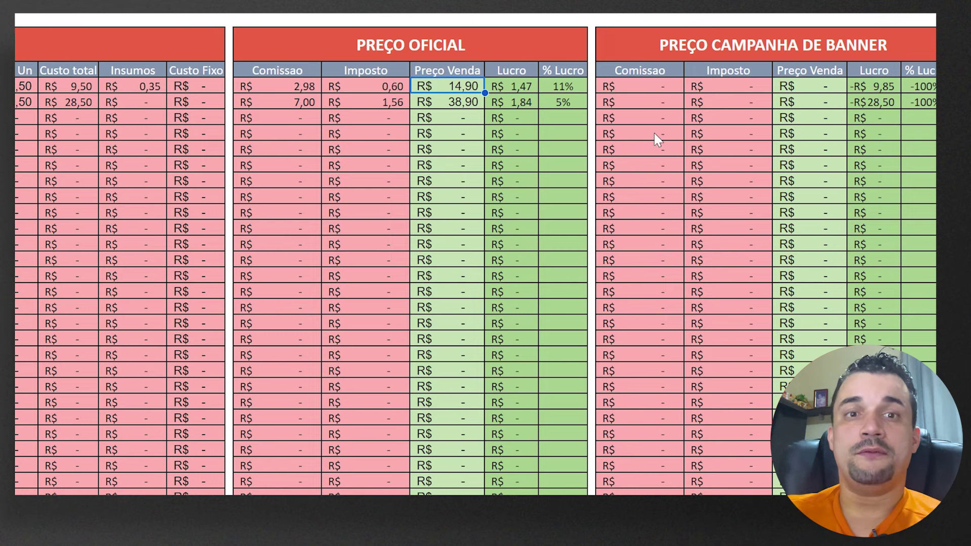
{"action": "scroll", "coordinate": [656, 138], "scroll_direction": "left", "scroll_amount": 3}
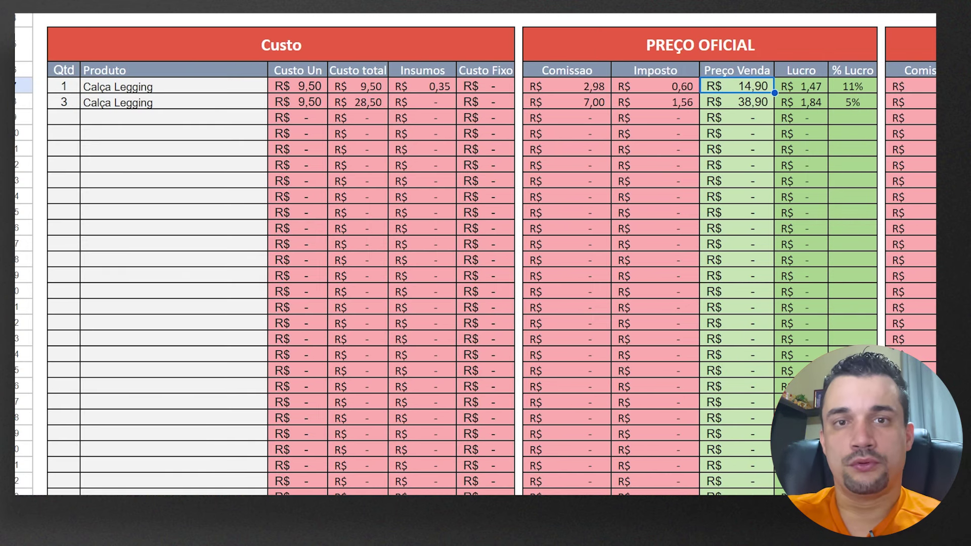
{"action": "double_click", "coordinate": [372, 90]}
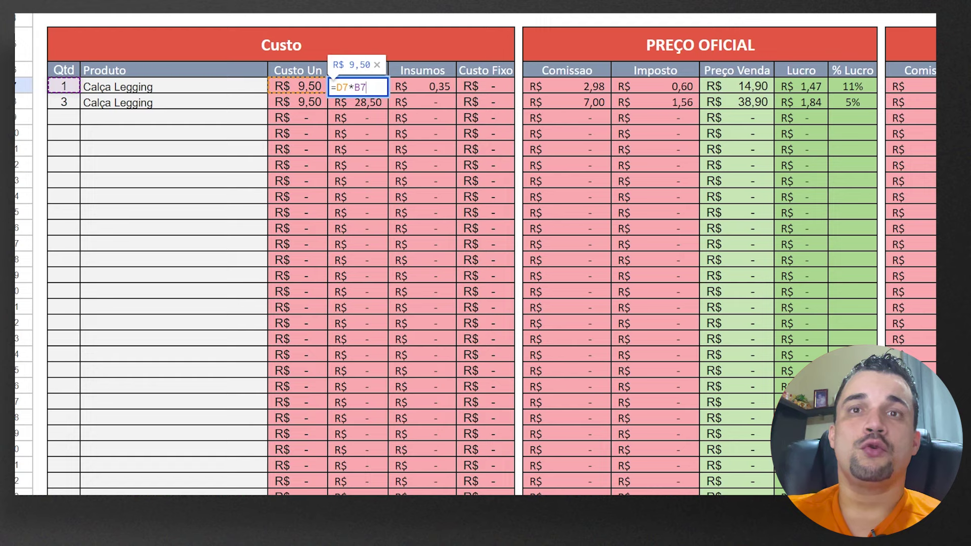
{"action": "left_click", "coordinate": [298, 87]}
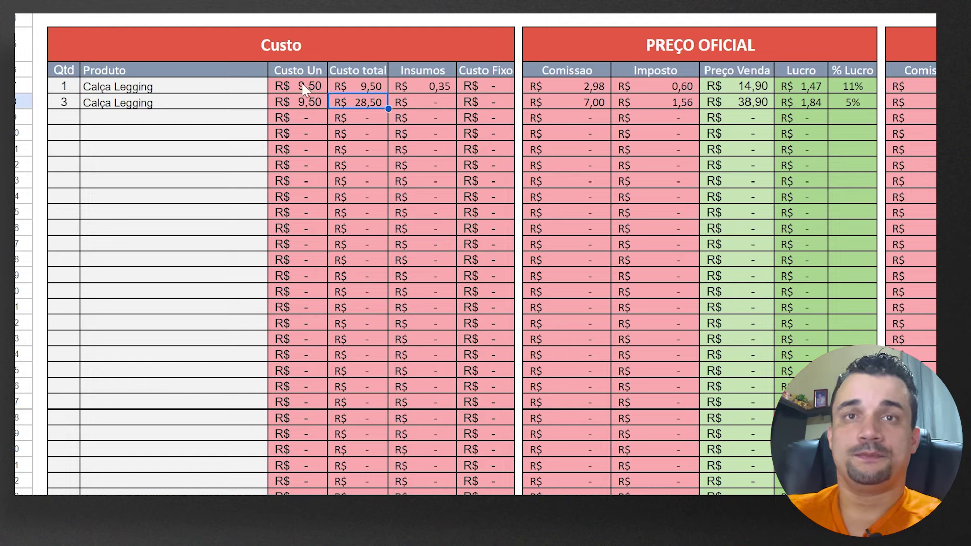
Step: Set the single Calça Legging's unit cost to 7,50 and check its official selling price and fixed cost
{"action": "double_click", "coordinate": [297, 86]}
{"action": "type", "text": "7,5+"}
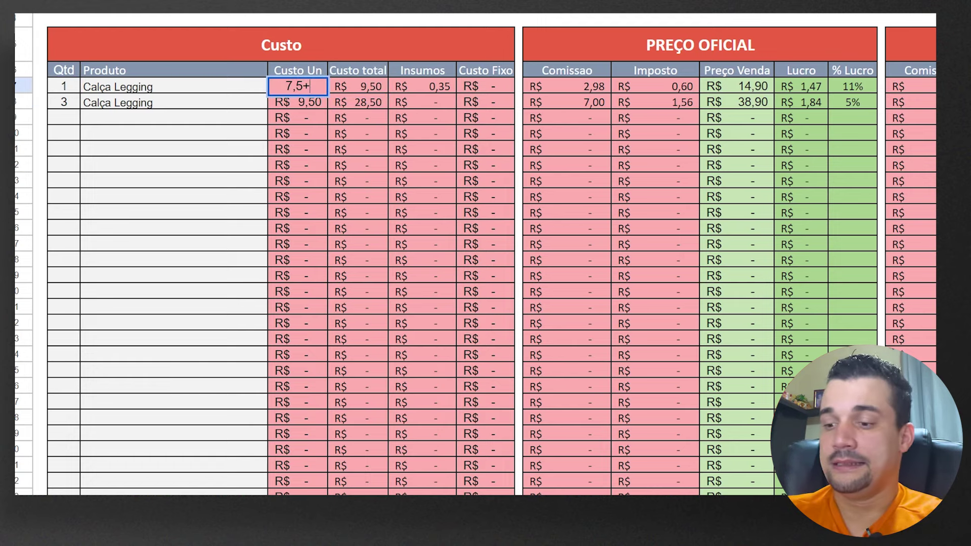
{"action": "key", "text": "BackSpace"}
{"action": "key", "text": "Return"}
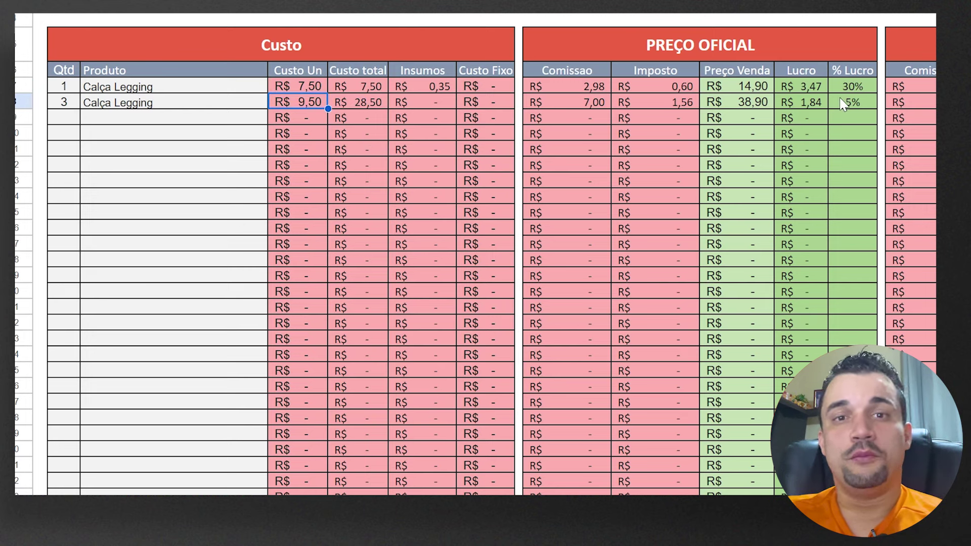
{"action": "left_click", "coordinate": [708, 86]}
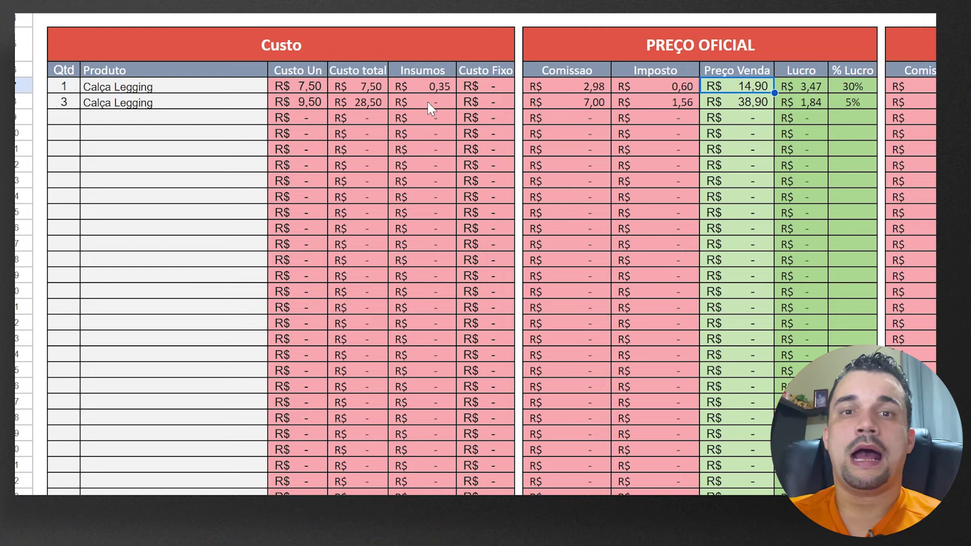
{"action": "left_click", "coordinate": [500, 90]}
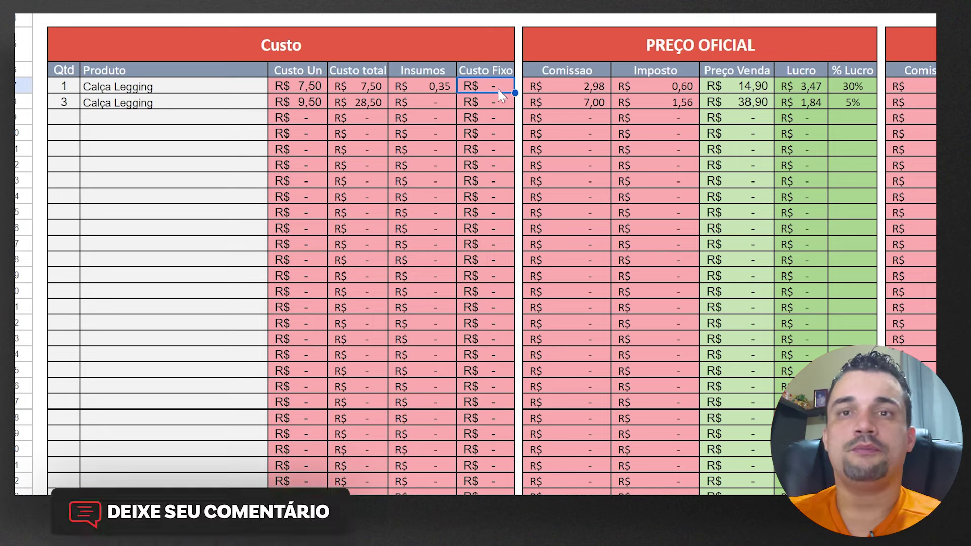